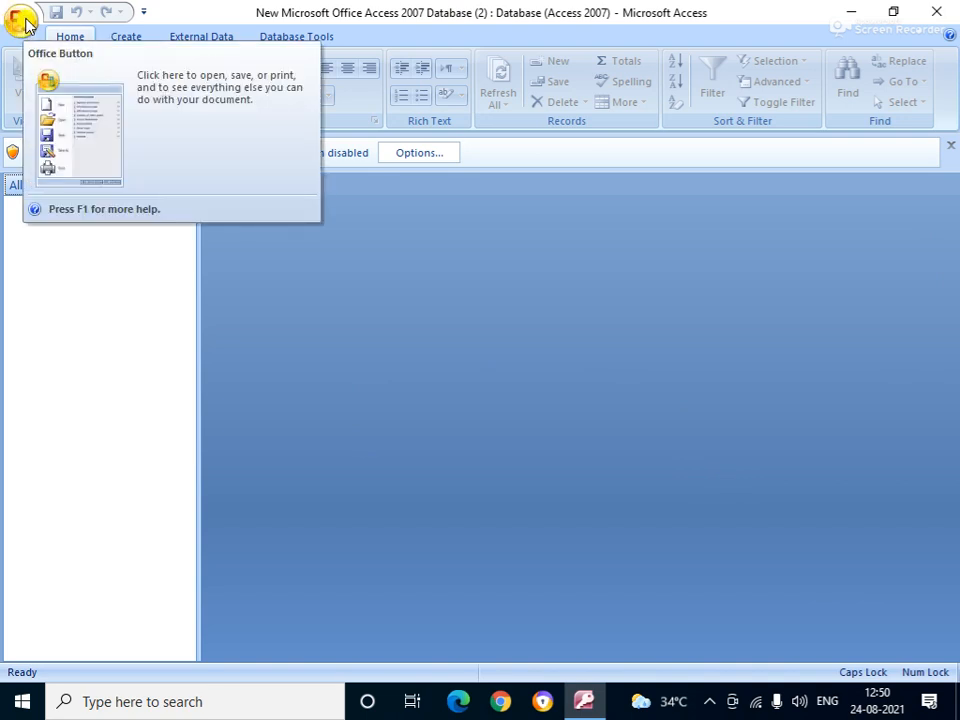
Step: Create a new blank database with the file name STU
{"action": "left_click", "coordinate": [20, 18]}
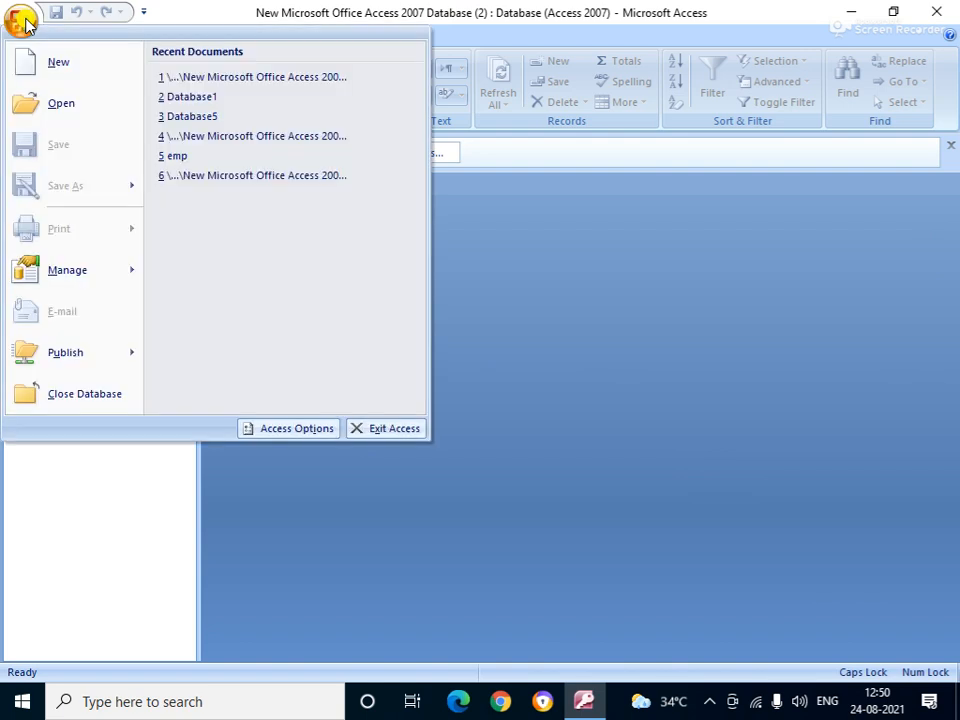
{"action": "left_click", "coordinate": [67, 75]}
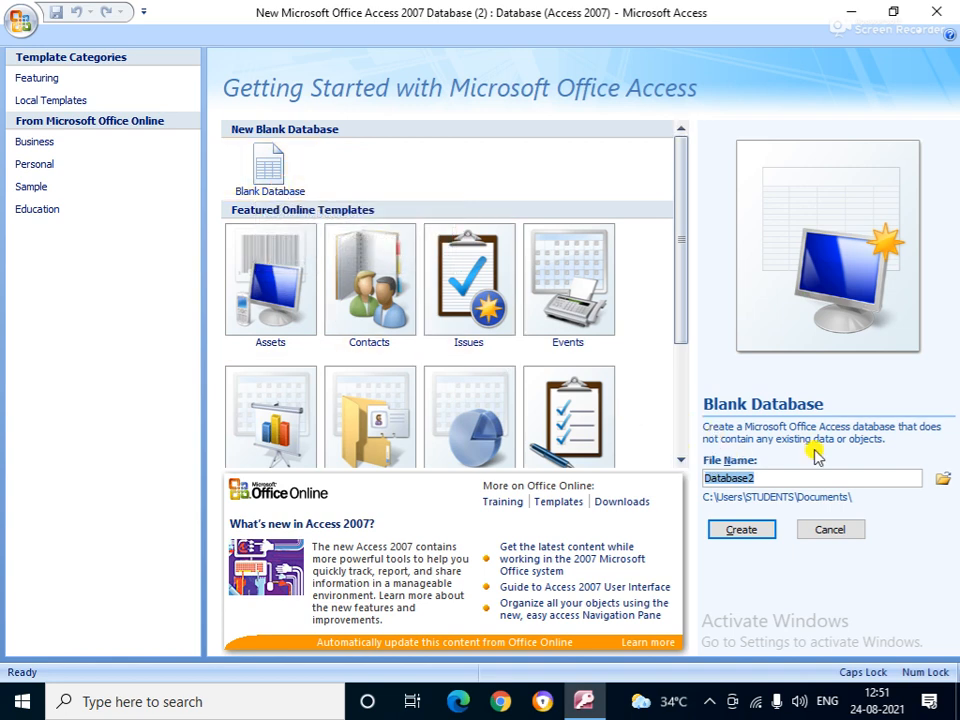
{"action": "left_click", "coordinate": [264, 168]}
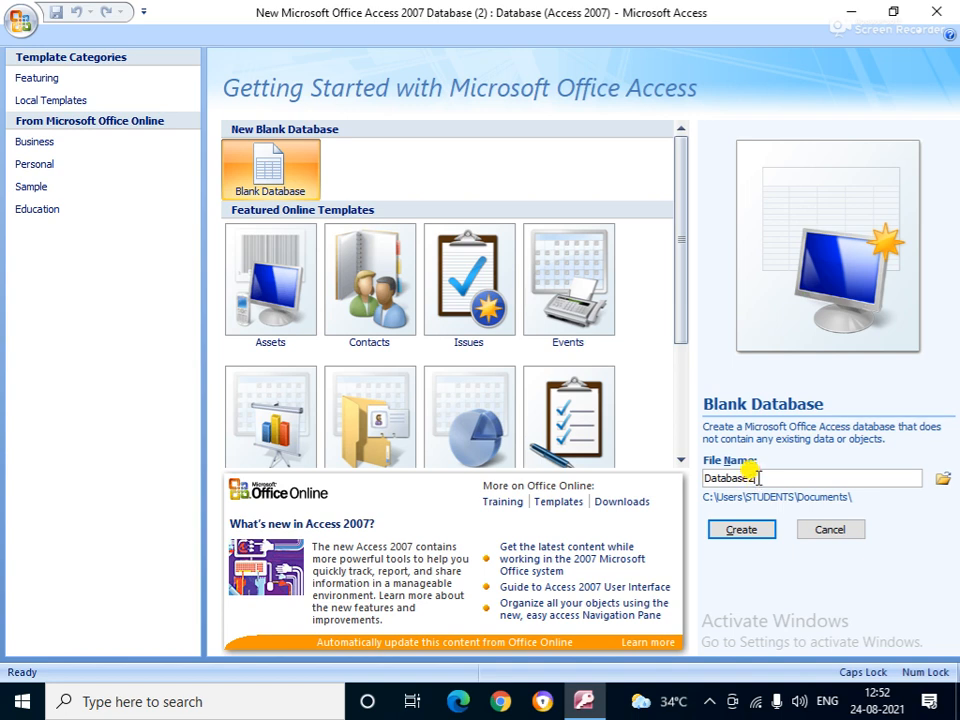
{"action": "key", "text": "BackSpace"}
{"action": "key", "text": "BackSpace"}
{"action": "key", "text": "BackSpace"}
{"action": "key", "text": "BackSpace"}
{"action": "key", "text": "BackSpace"}
{"action": "key", "text": "BackSpace"}
{"action": "key", "text": "BackSpace"}
{"action": "key", "text": "BackSpace"}
{"action": "key", "text": "BackSpace"}
{"action": "type", "text": "S"}
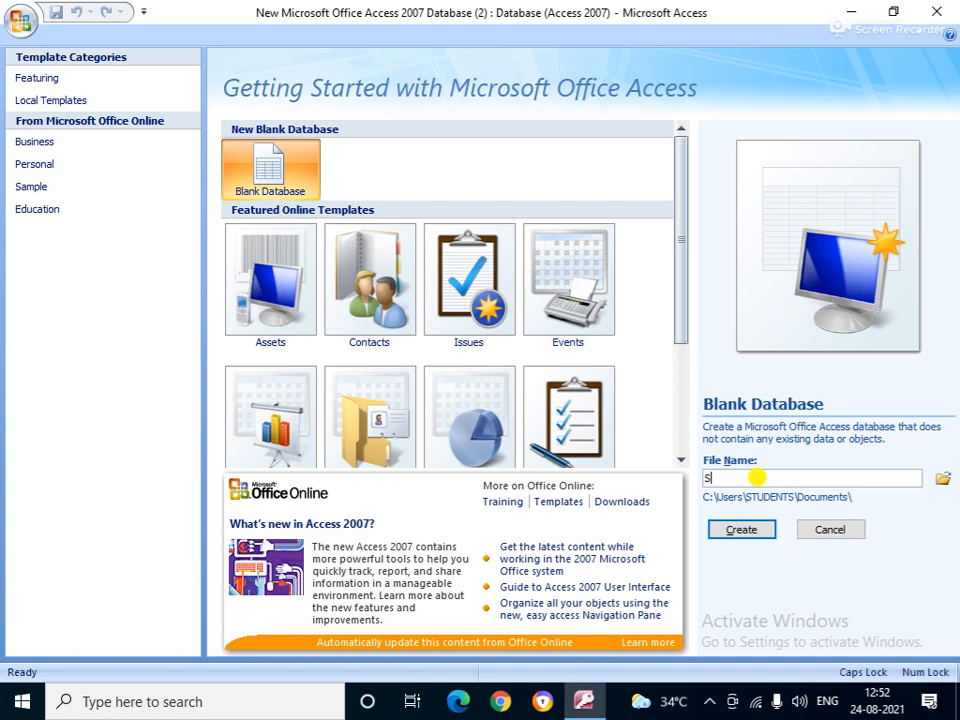
{"action": "type", "text": "TUD"}
{"action": "key", "text": "BackSpace"}
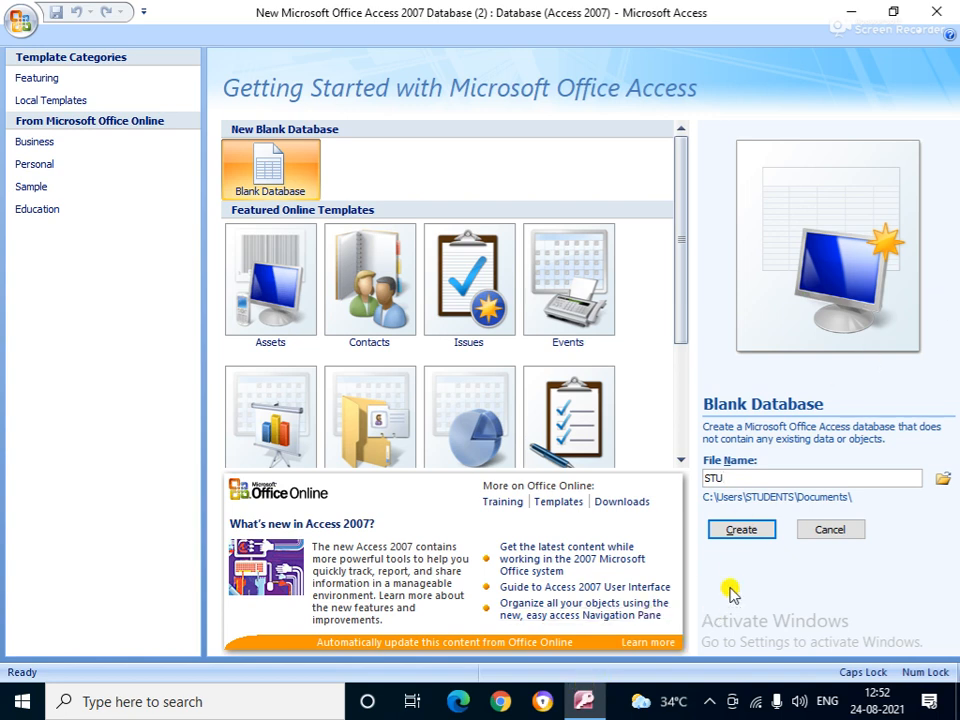
{"action": "left_click", "coordinate": [749, 535]}
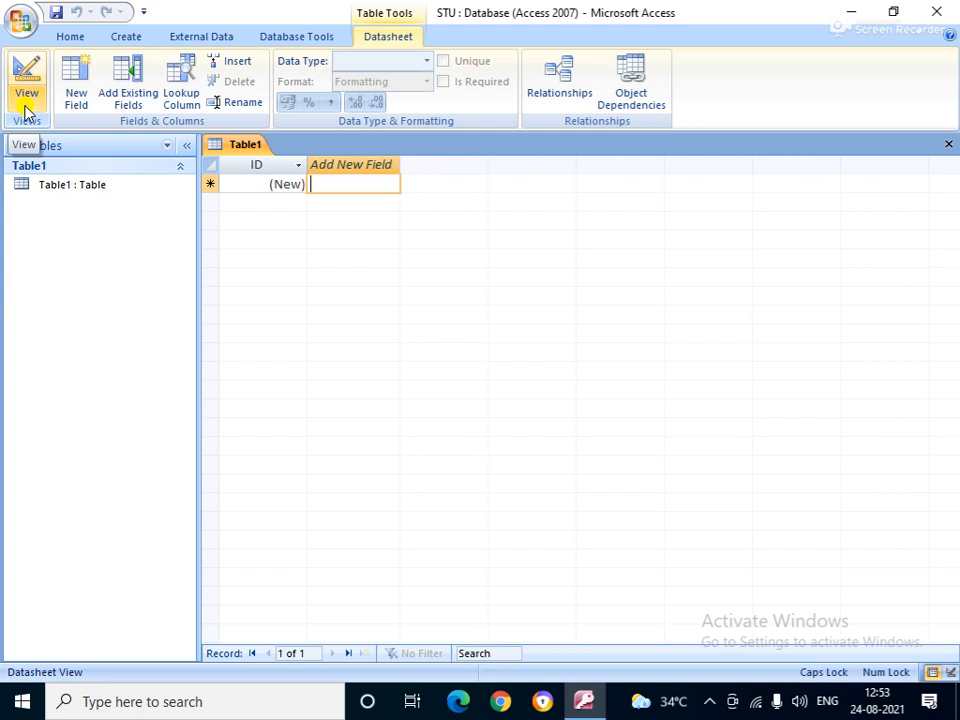
Step: Switch the new table to Design View, saving it under the name Table1
{"action": "left_click", "coordinate": [27, 100]}
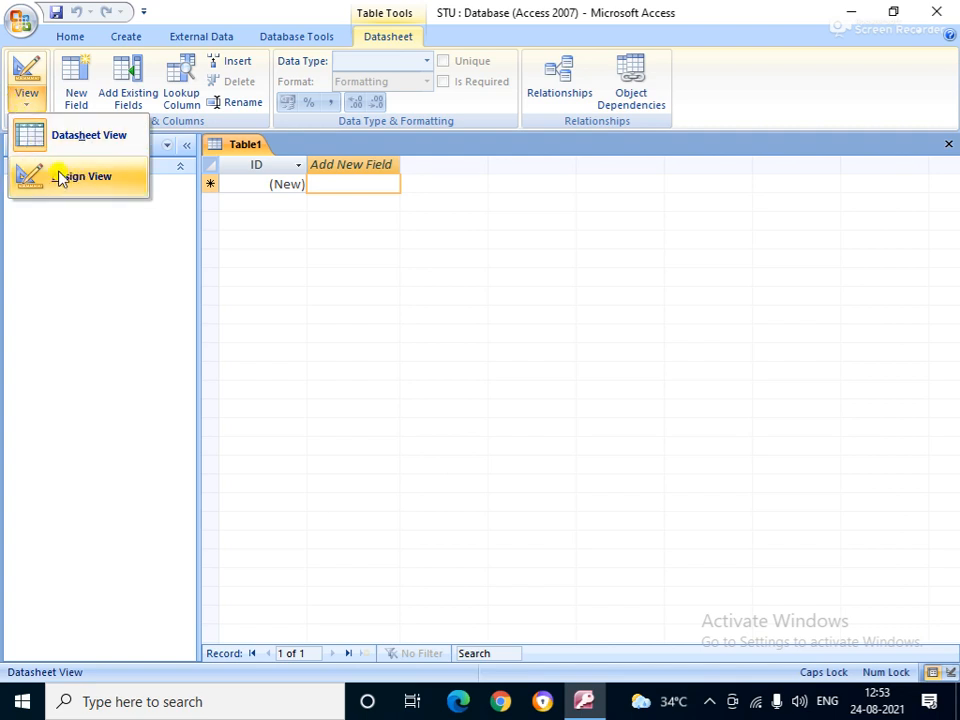
{"action": "left_click", "coordinate": [110, 178]}
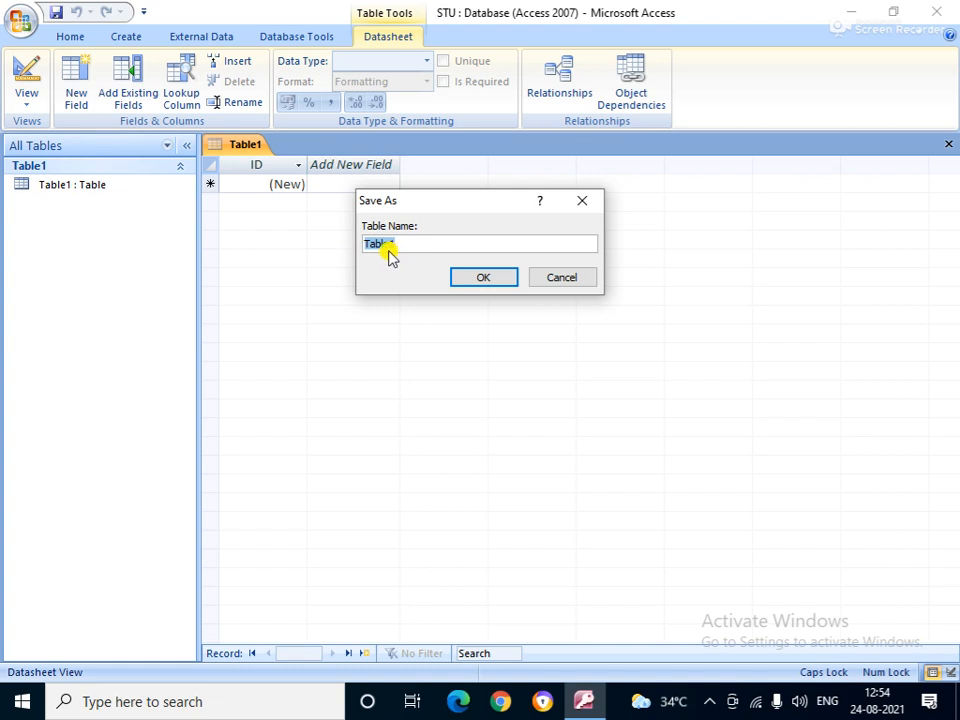
{"action": "left_click", "coordinate": [463, 277]}
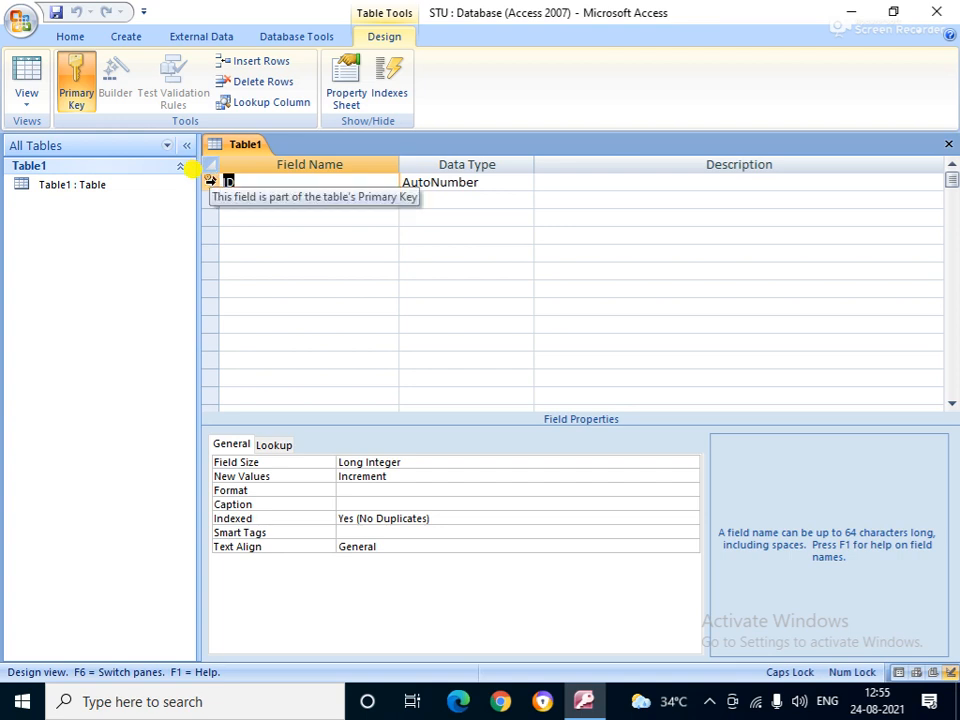
{"action": "left_click", "coordinate": [210, 183]}
{"action": "right_click", "coordinate": [210, 188]}
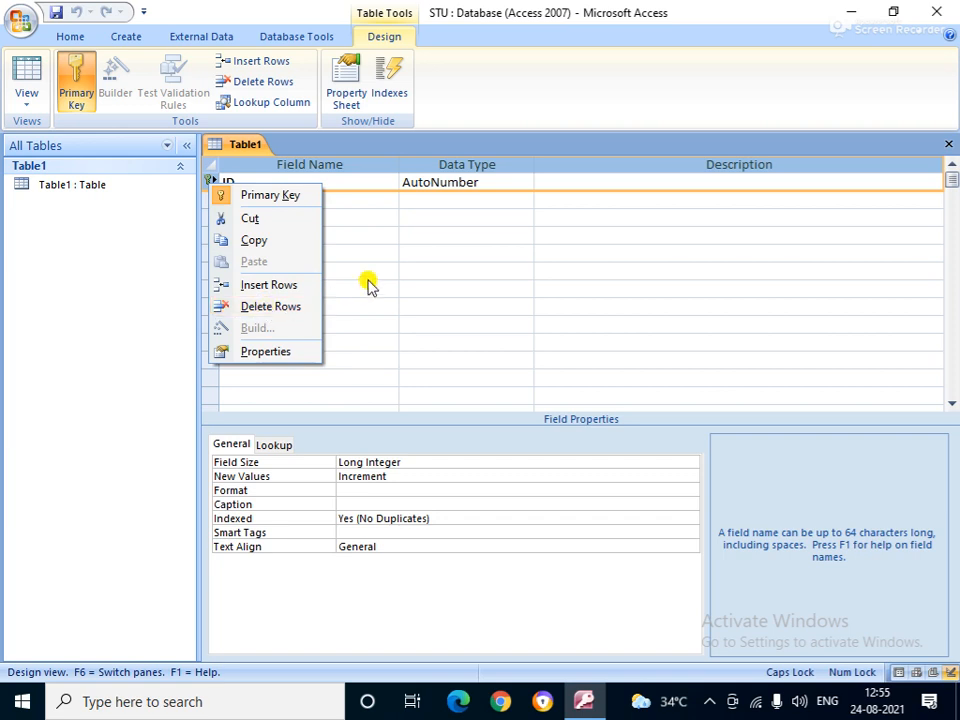
{"action": "left_click", "coordinate": [364, 270]}
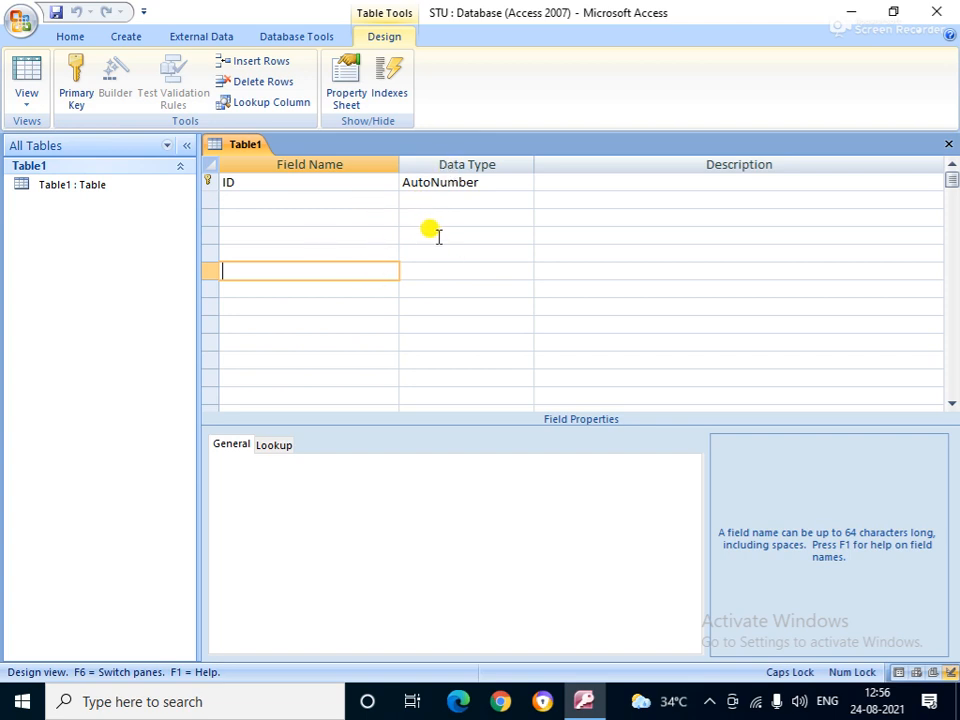
Step: Add a field named STU NAME below the ID field and set its data type to Text
{"action": "left_click", "coordinate": [251, 200]}
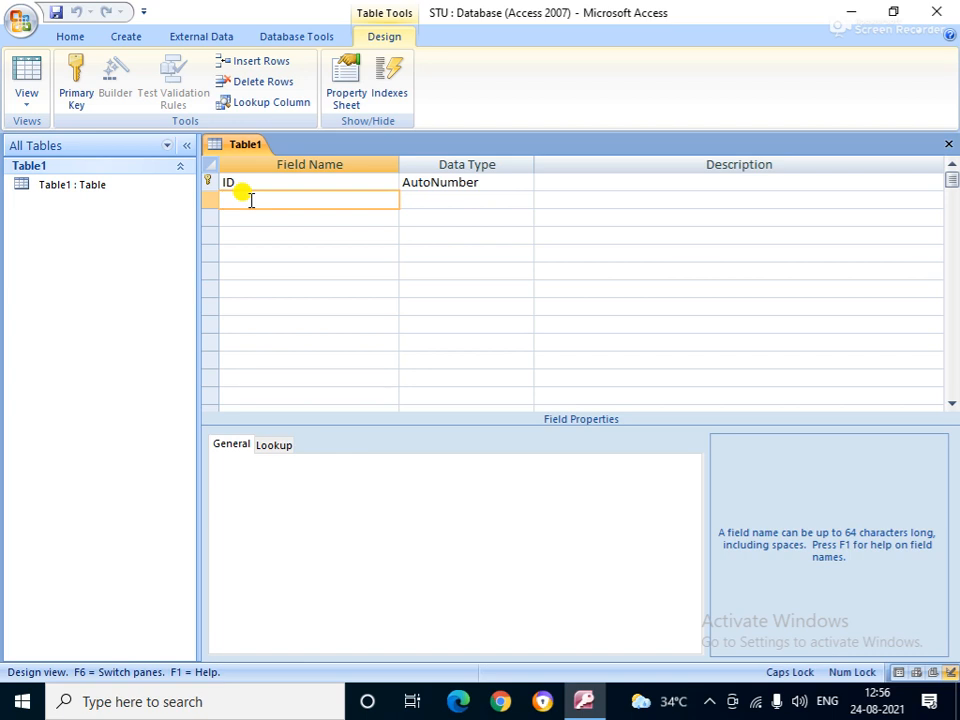
{"action": "type", "text": "STU NAME"}
{"action": "key", "text": "Tab"}
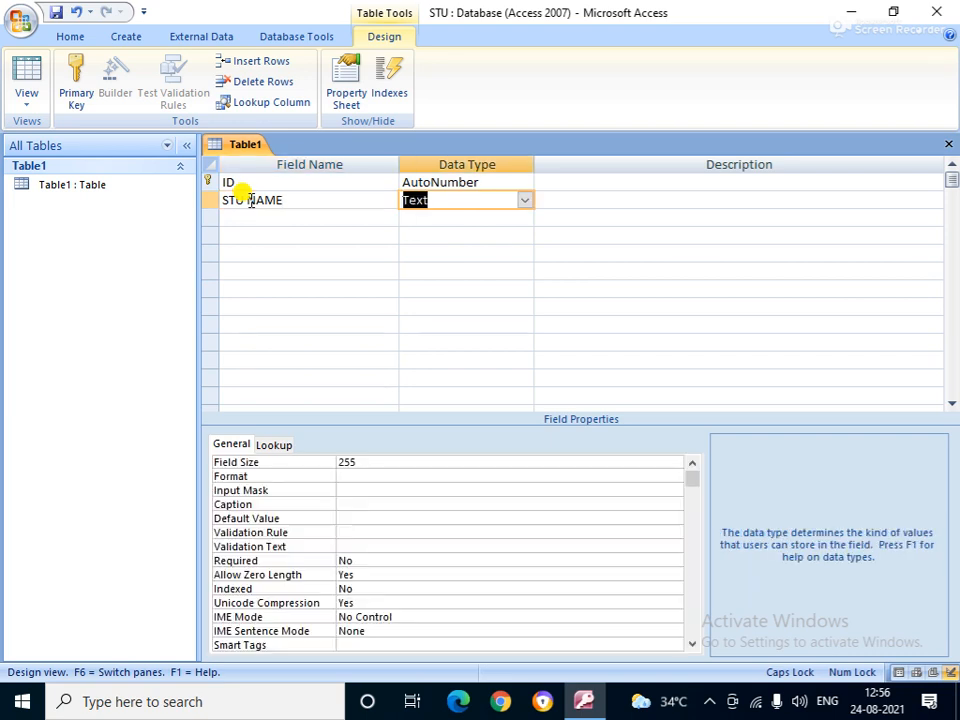
{"action": "left_click", "coordinate": [525, 201]}
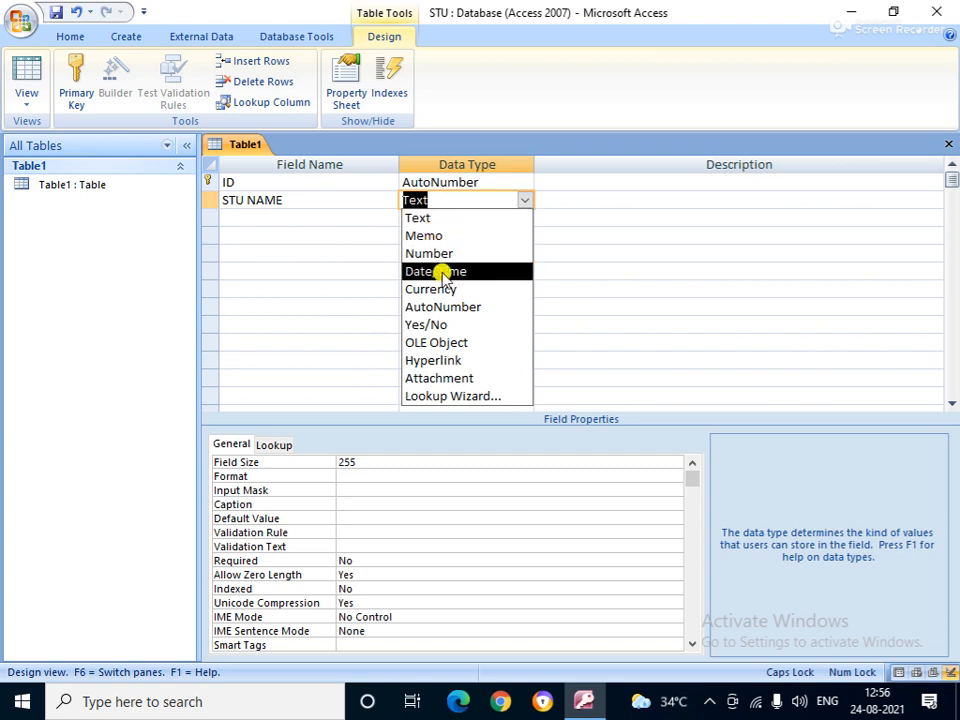
{"action": "left_click", "coordinate": [443, 218]}
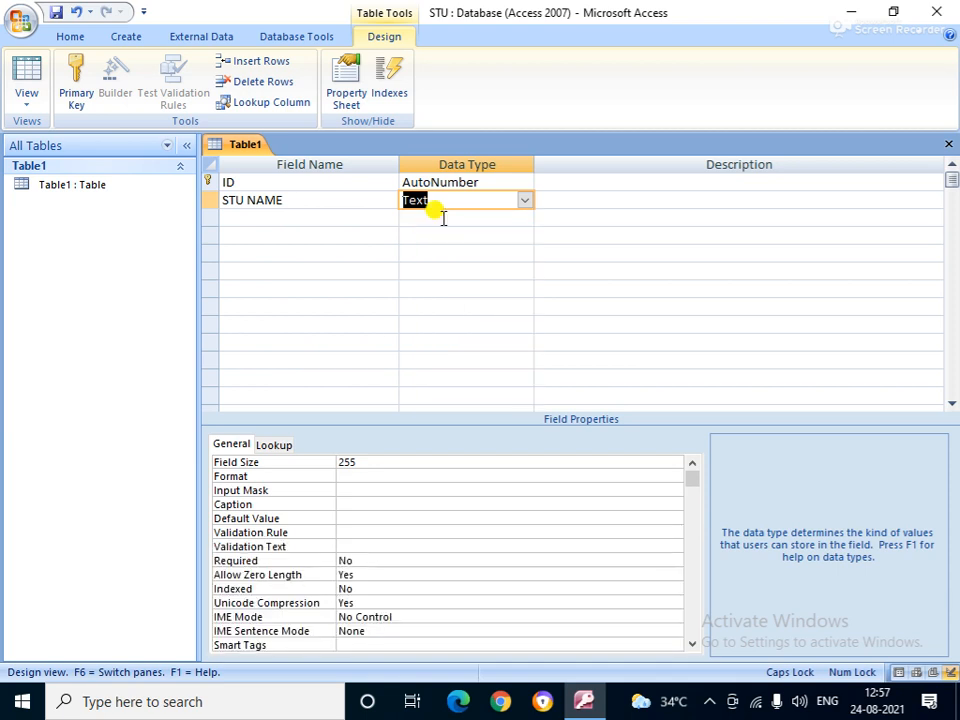
Step: Add a field named ROLL NO below STU NAME and set its data type to AutoNumber
{"action": "left_click", "coordinate": [283, 220]}
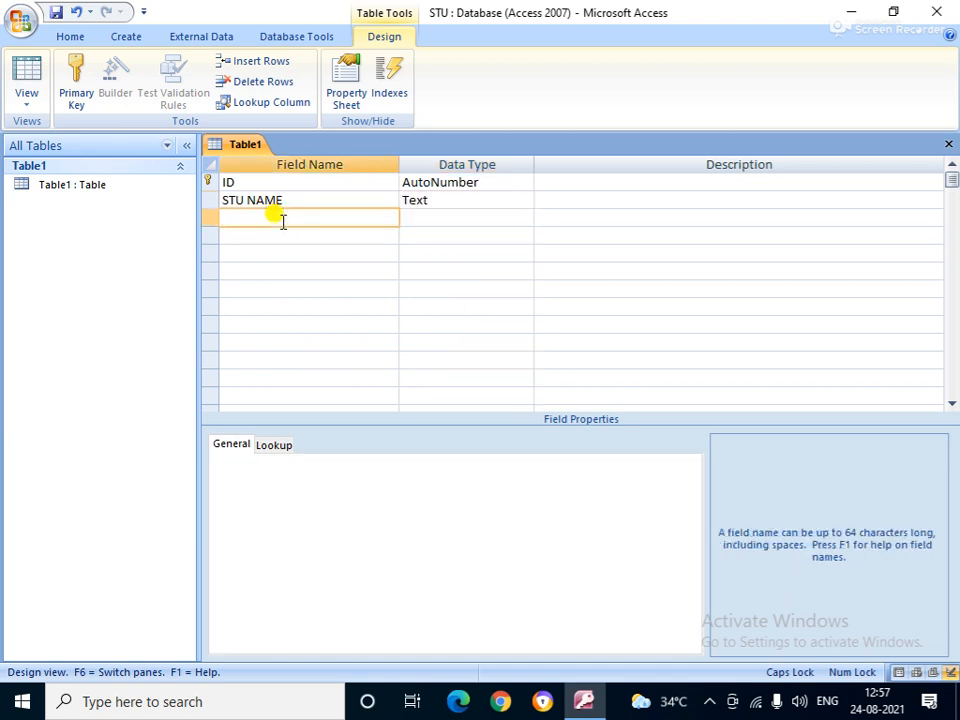
{"action": "type", "text": "ROLL NO"}
{"action": "key", "text": "Tab"}
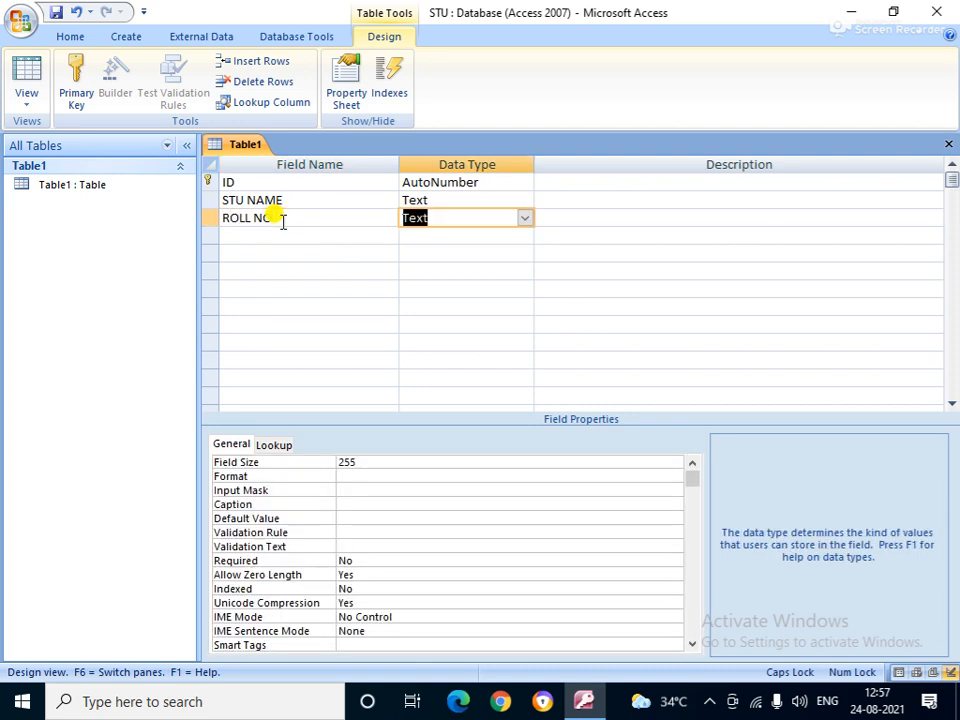
{"action": "left_click", "coordinate": [525, 218]}
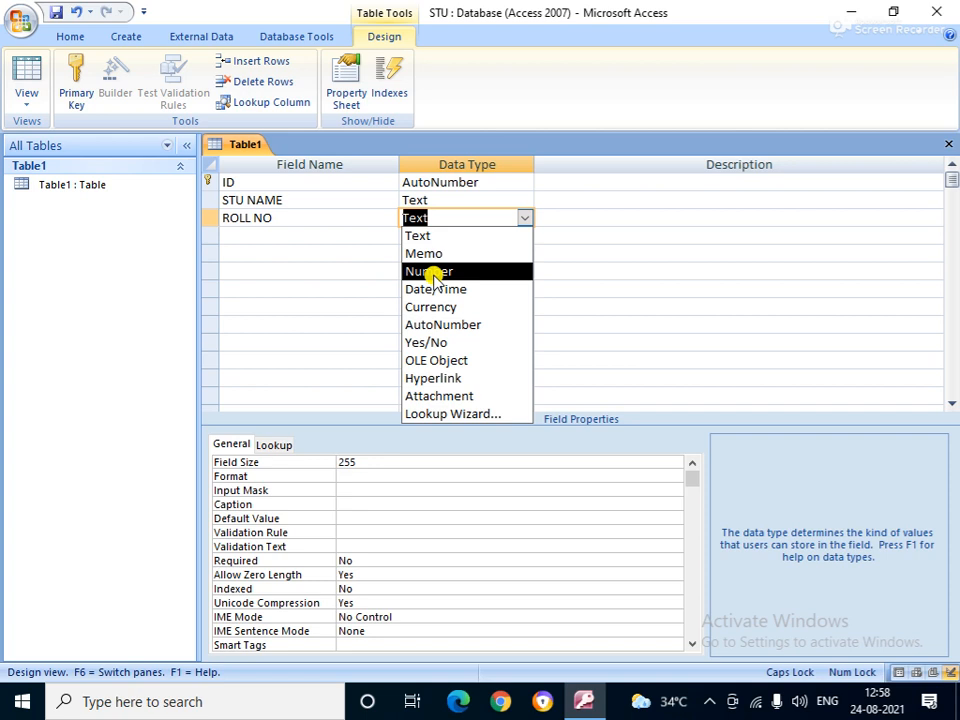
{"action": "left_click", "coordinate": [455, 330]}
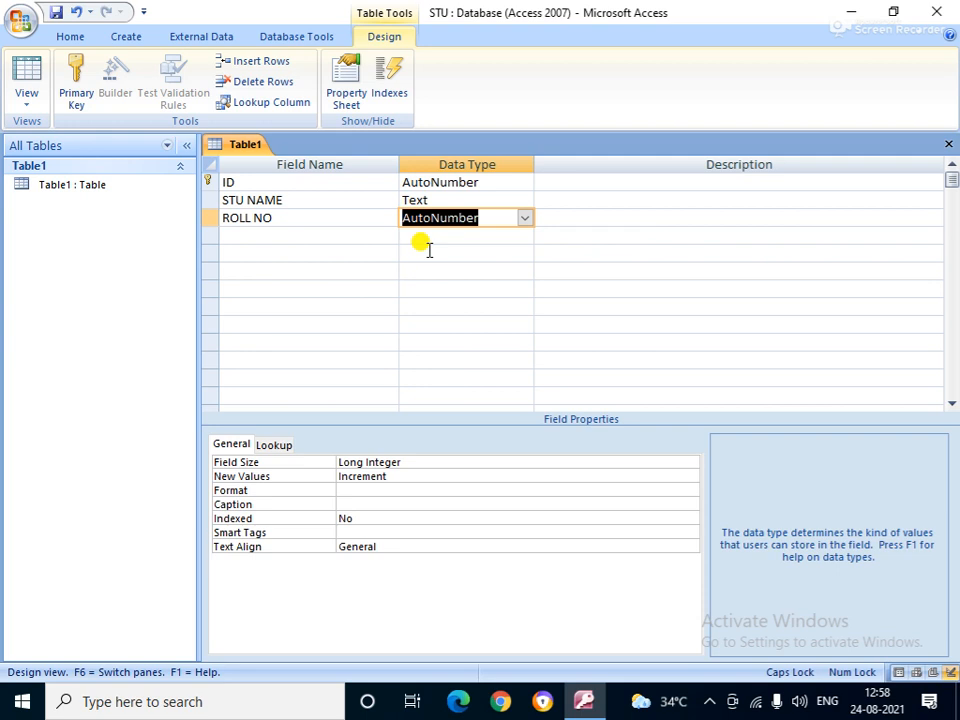
Step: Try to save the table design with both the ID and ROLL NO fields as AutoNumber
{"action": "left_click", "coordinate": [245, 234]}
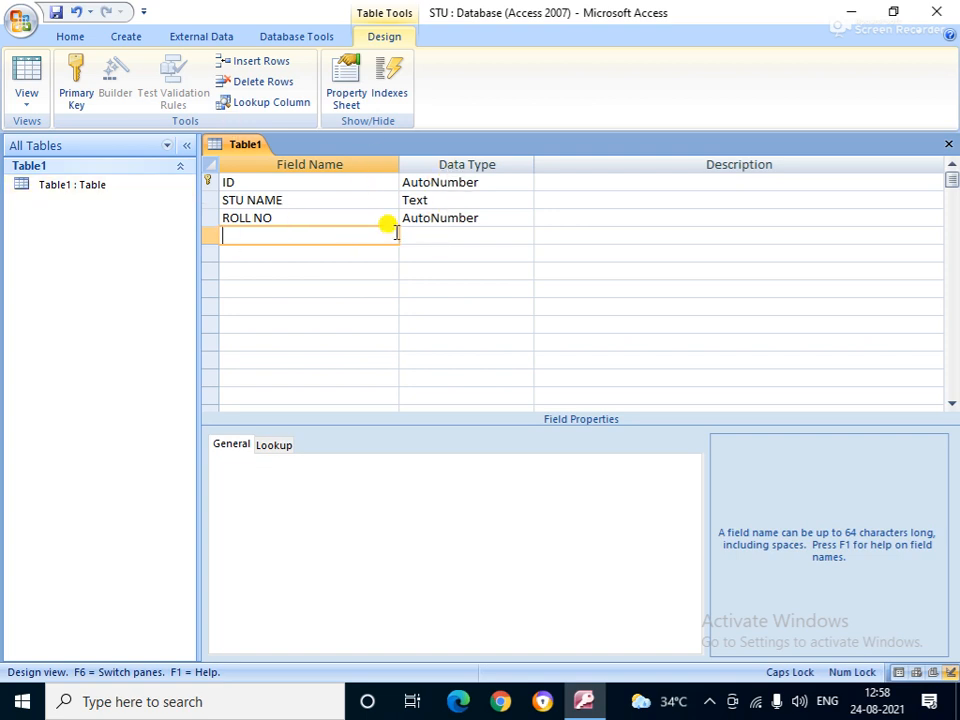
{"action": "key", "text": "ctrl+s"}
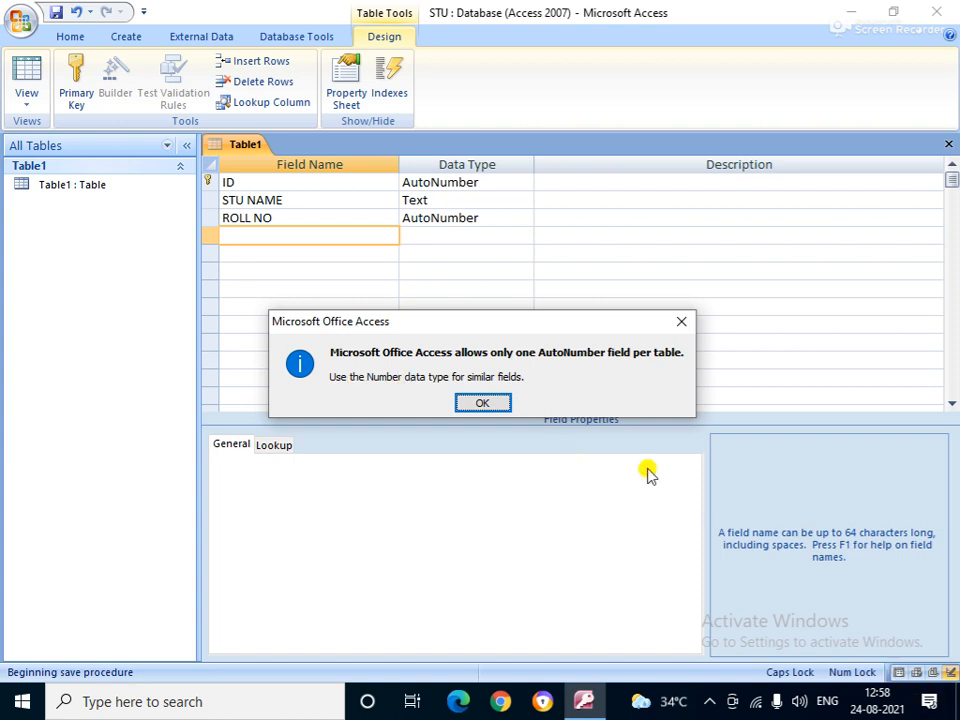
{"action": "left_click", "coordinate": [495, 411]}
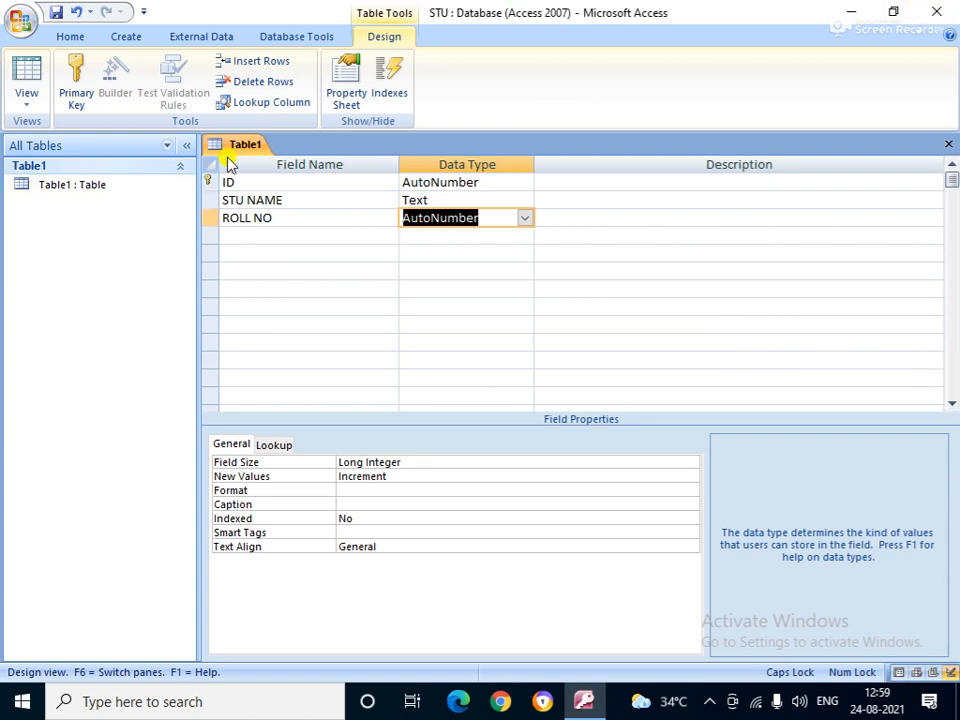
Step: Delete the ID field together with its primary key from the table design
{"action": "left_click", "coordinate": [209, 183]}
{"action": "right_click", "coordinate": [210, 190]}
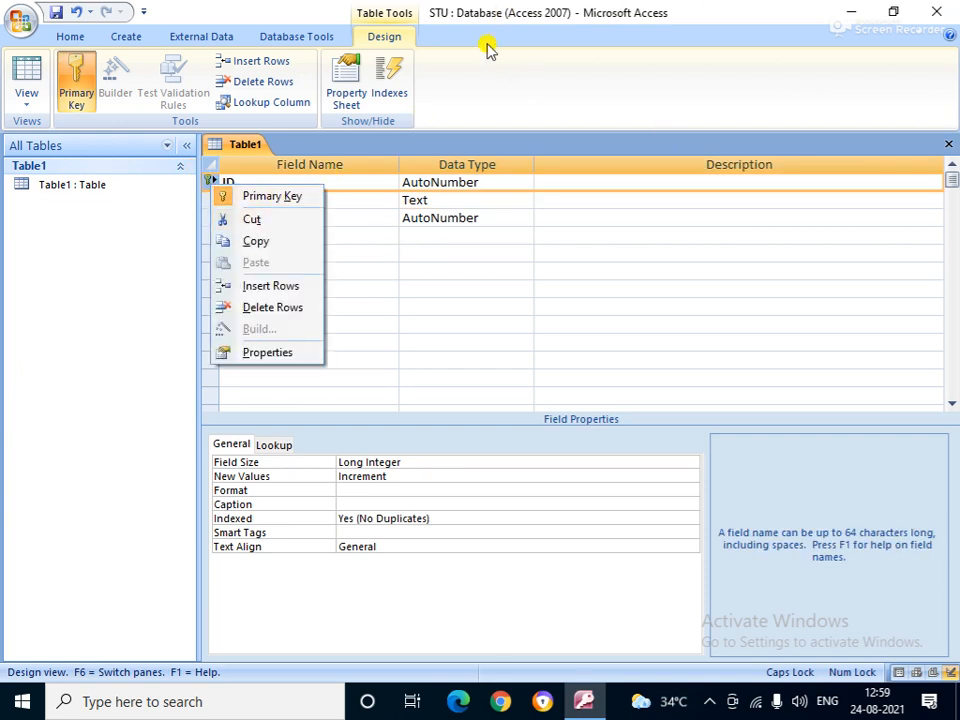
{"action": "left_click", "coordinate": [285, 308]}
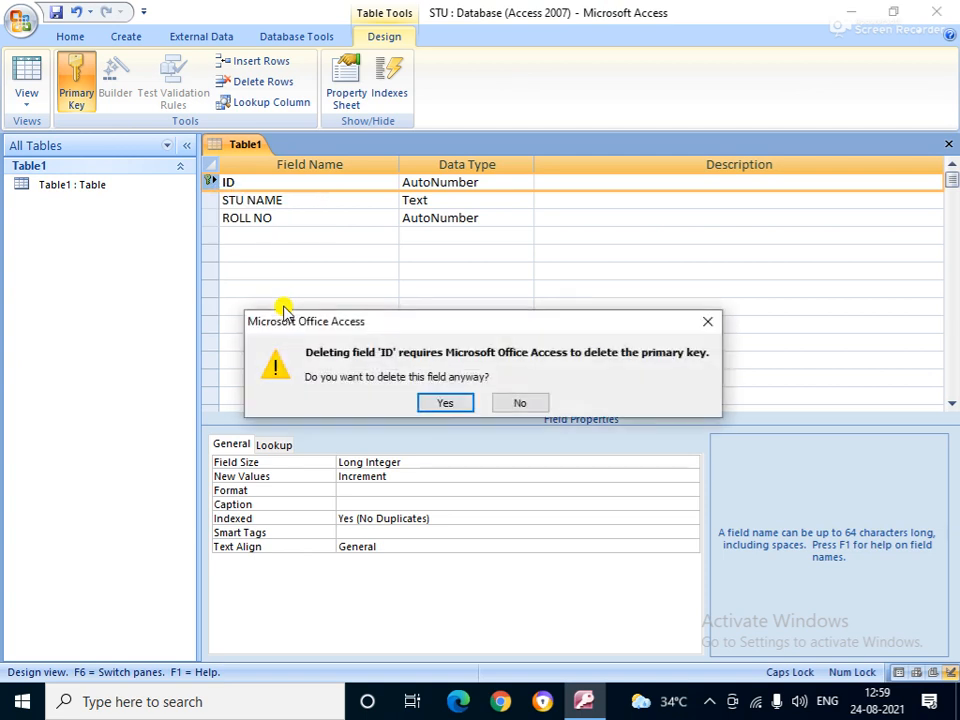
{"action": "left_click", "coordinate": [456, 403]}
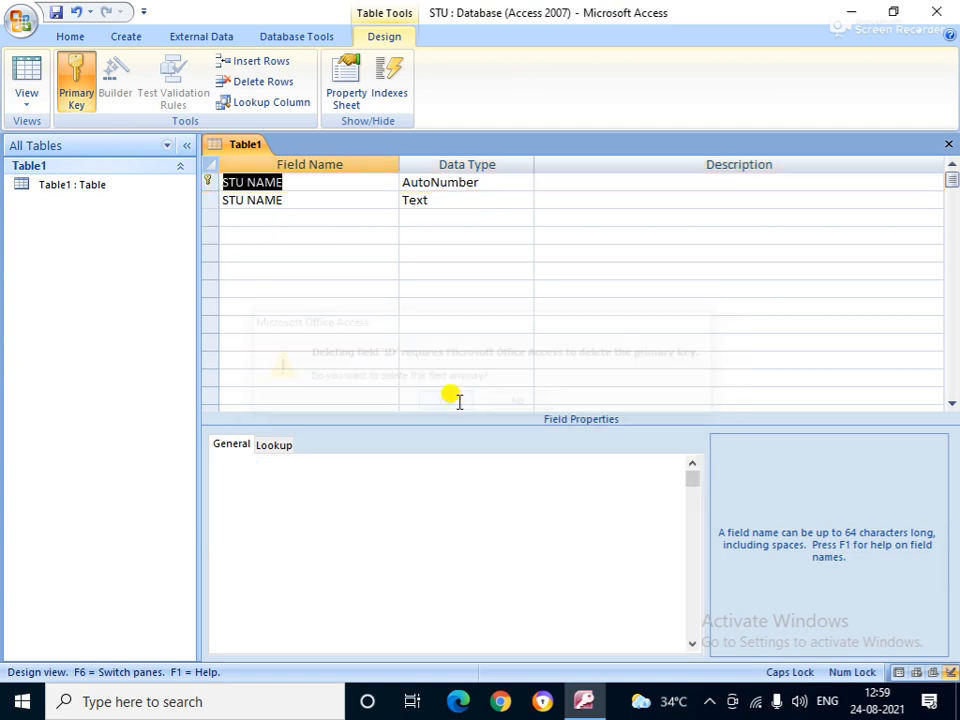
{"action": "left_click", "coordinate": [425, 217]}
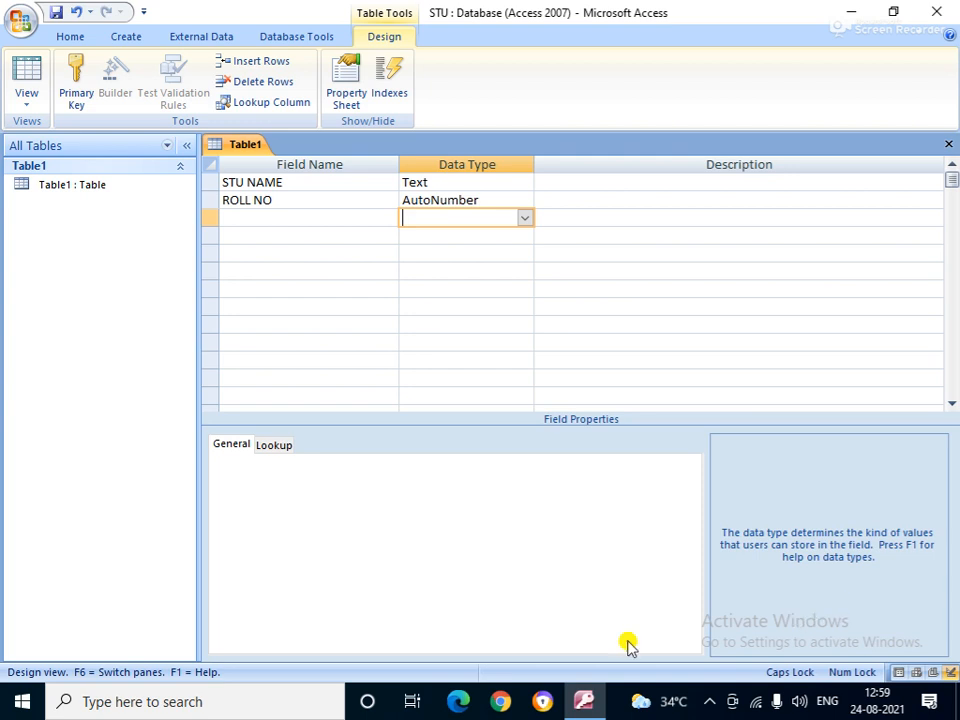
Step: Add a field named CITY below ROLL NO with the Text data type
{"action": "left_click", "coordinate": [254, 216]}
{"action": "type", "text": "CITY"}
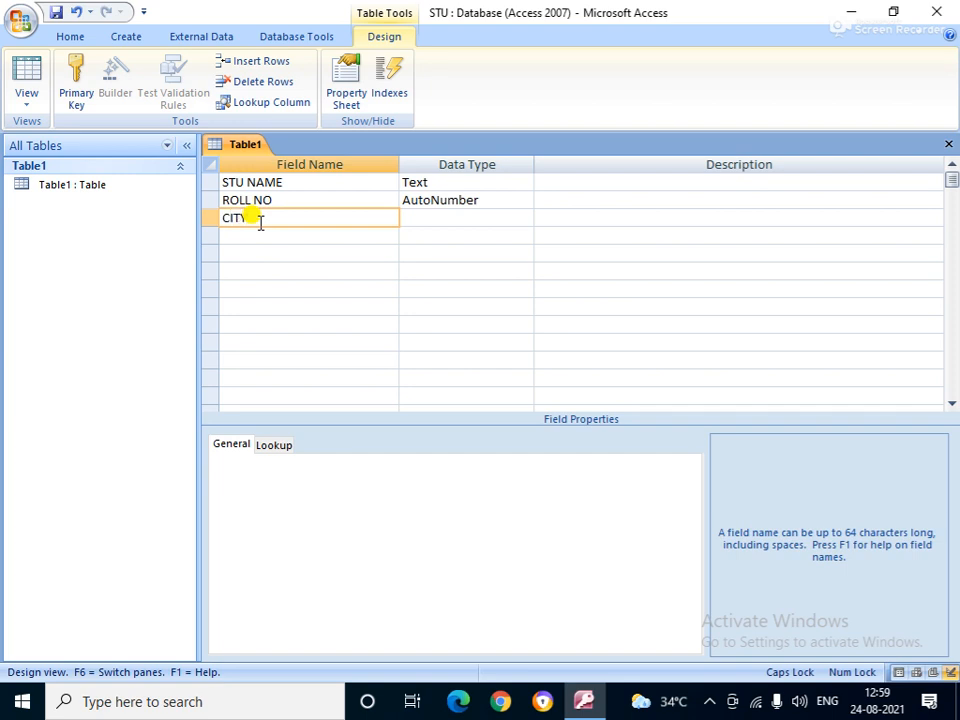
{"action": "key", "text": "Return"}
Step: Add a field named SUB1 below CITY and set its data type to Number
{"action": "key", "text": "Down"}
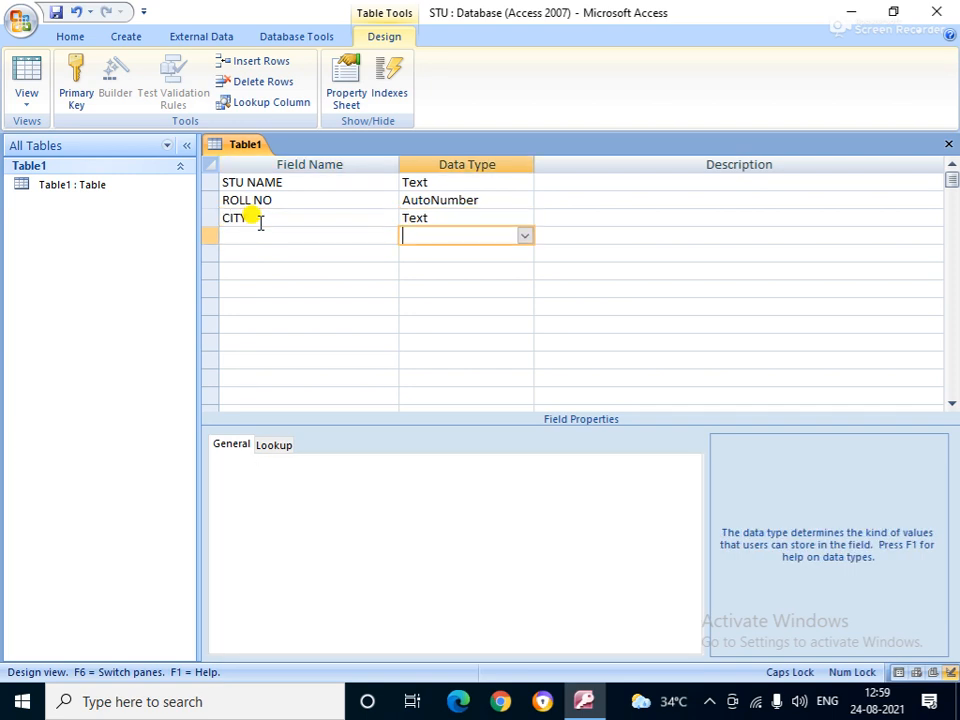
{"action": "key", "text": "shift+Tab"}
{"action": "type", "text": "SUB1"}
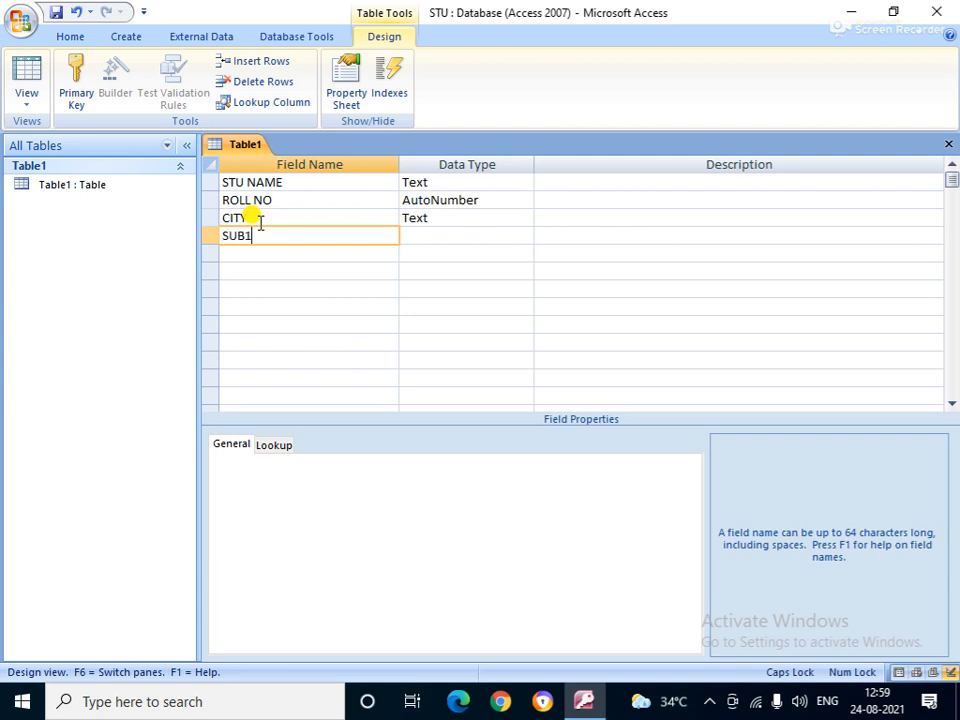
{"action": "key", "text": "Return"}
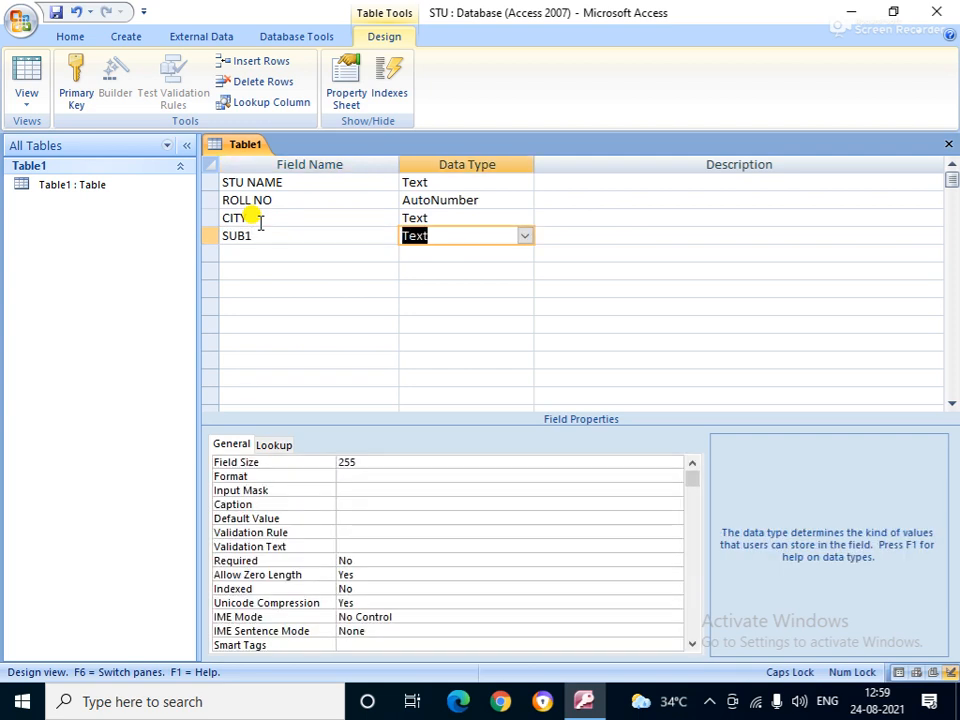
{"action": "type", "text": "n"}
Step: Add a field named SUB2 below SUB1 and set its data type to Number
{"action": "key", "text": "Down"}
{"action": "key", "text": "shift+Tab"}
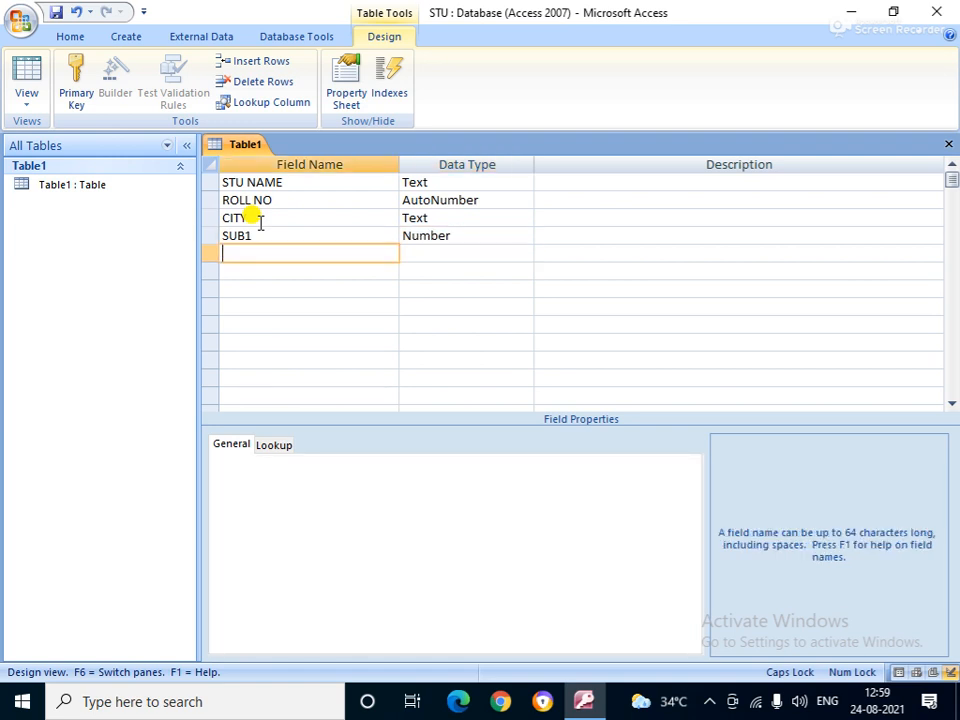
{"action": "type", "text": "SUB2"}
{"action": "key", "text": "Return"}
{"action": "type", "text": "n"}
Step: Add a field named SUB3 below SUB2 and set its data type to Number
{"action": "key", "text": "Down"}
{"action": "key", "text": "shift+Tab"}
{"action": "type", "text": "SUB3"}
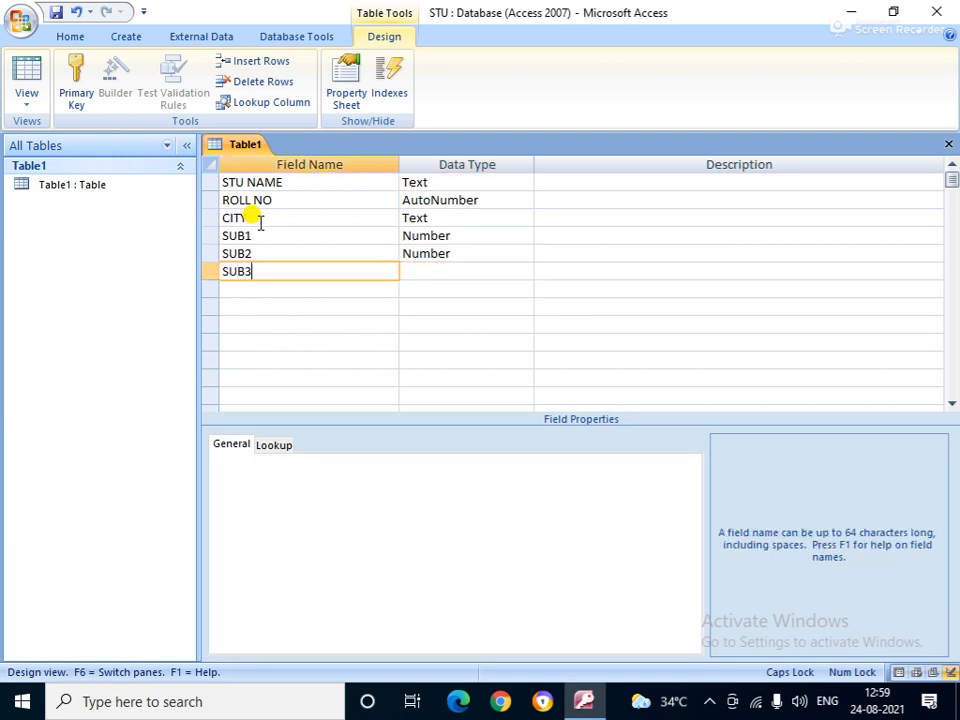
{"action": "key", "text": "Return"}
{"action": "type", "text": "n"}
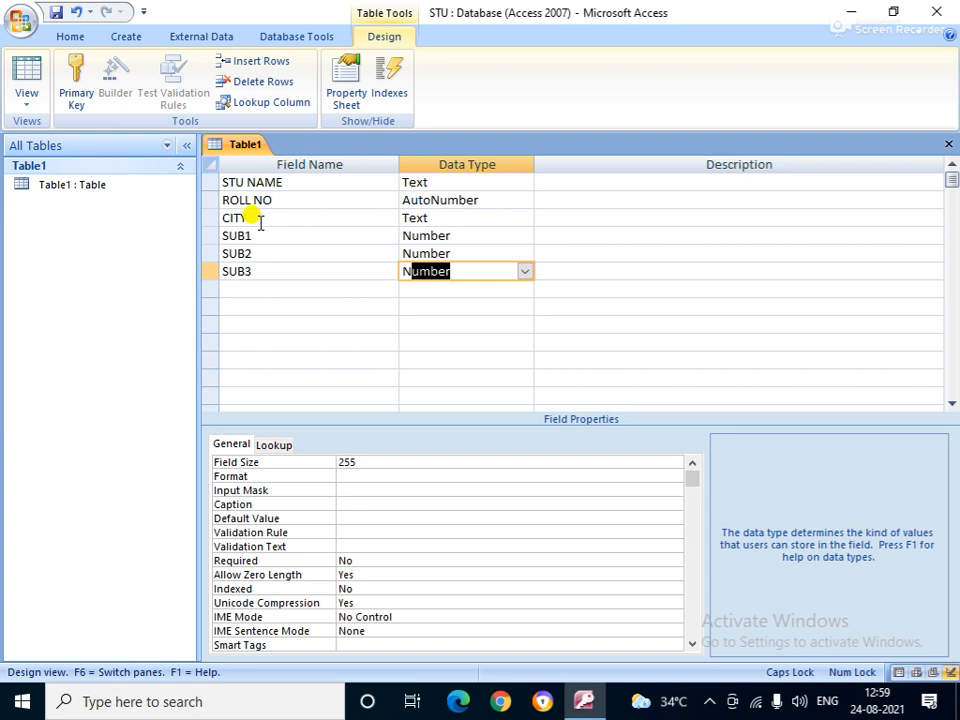
Step: Add a field named TOTAL below SUB3 and set its data type to Number
{"action": "key", "text": "Down"}
{"action": "key", "text": "shift+Tab"}
{"action": "type", "text": "TOTAL"}
{"action": "key", "text": "Return"}
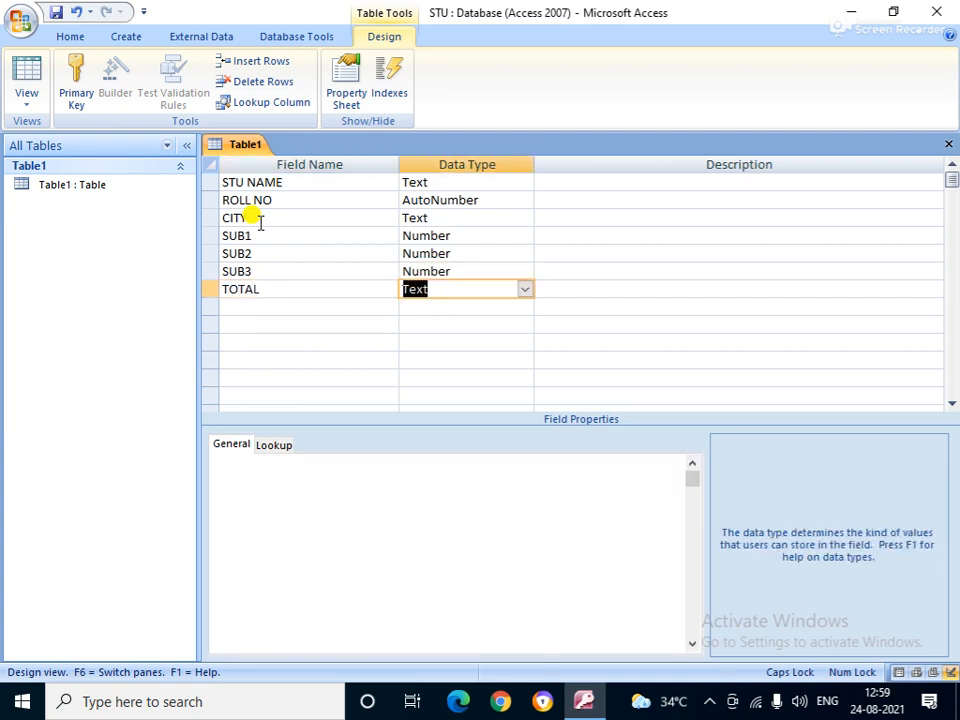
{"action": "type", "text": "Number"}
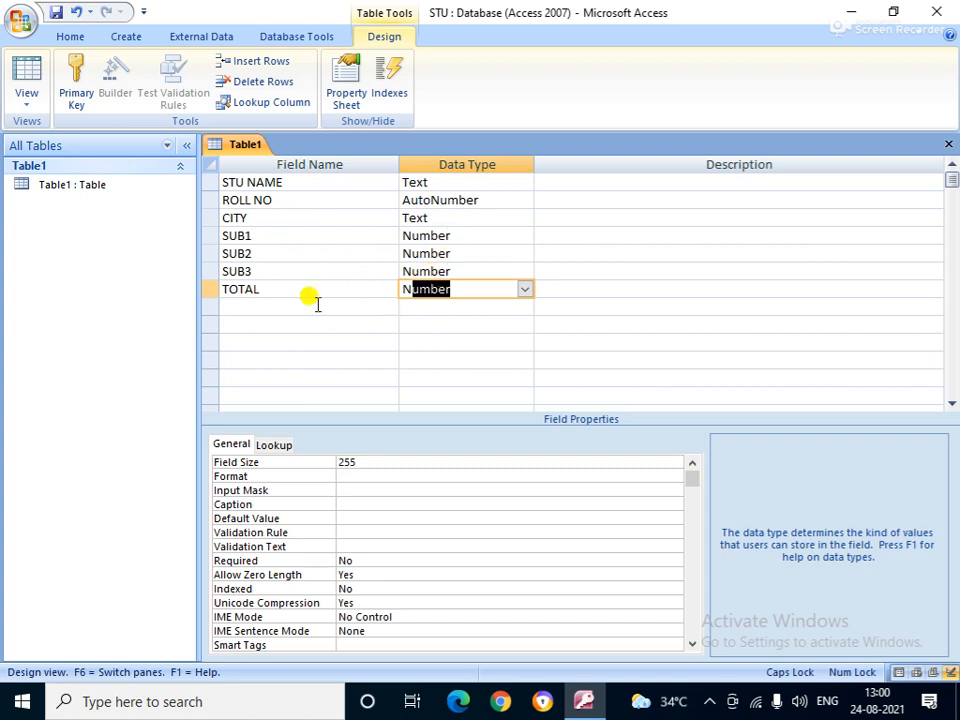
Step: Set the ROLL NO field as the primary key of Table1
{"action": "left_click", "coordinate": [286, 308]}
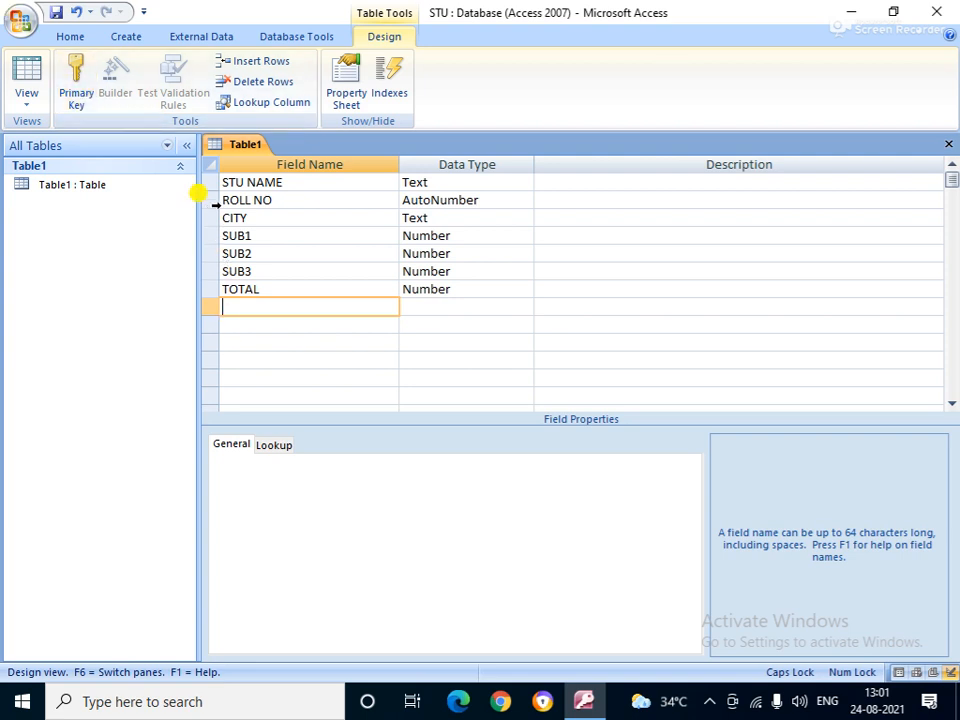
{"action": "left_click", "coordinate": [207, 200]}
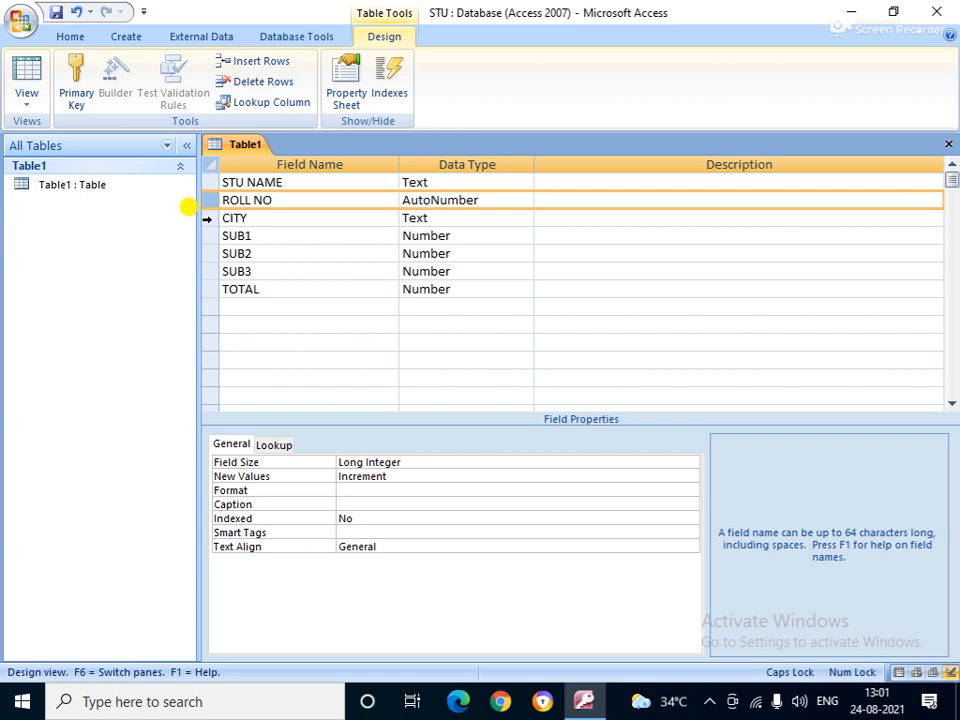
{"action": "left_click", "coordinate": [78, 85]}
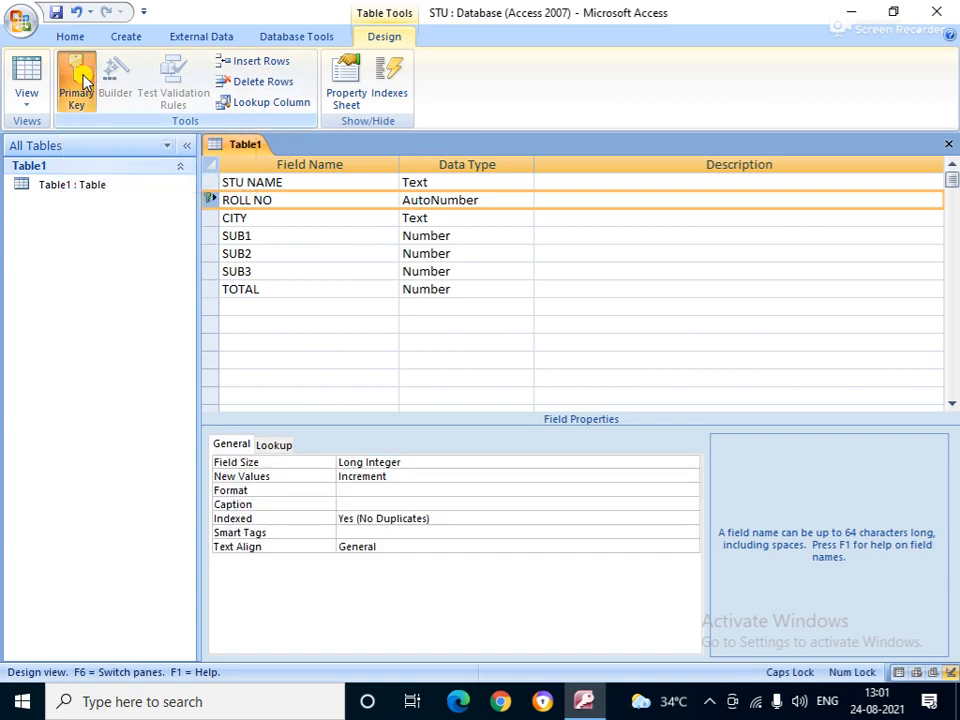
{"action": "left_click", "coordinate": [277, 256]}
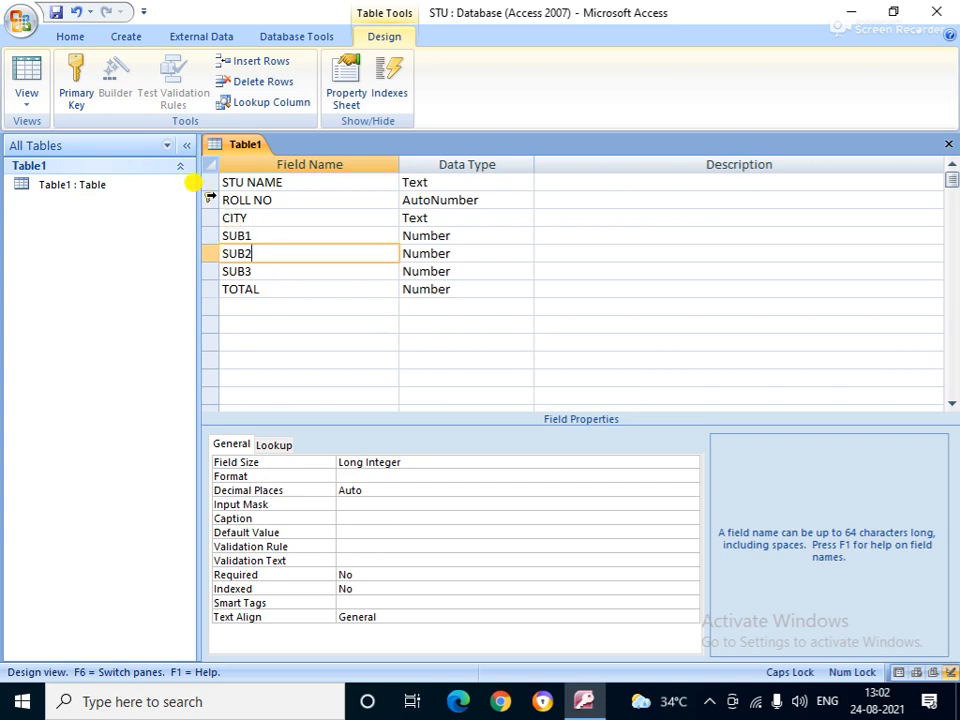
Step: Examine the fields' data types and properties, including ROLL NO's field size options and TOTAL's number format options
{"action": "left_click", "coordinate": [469, 289]}
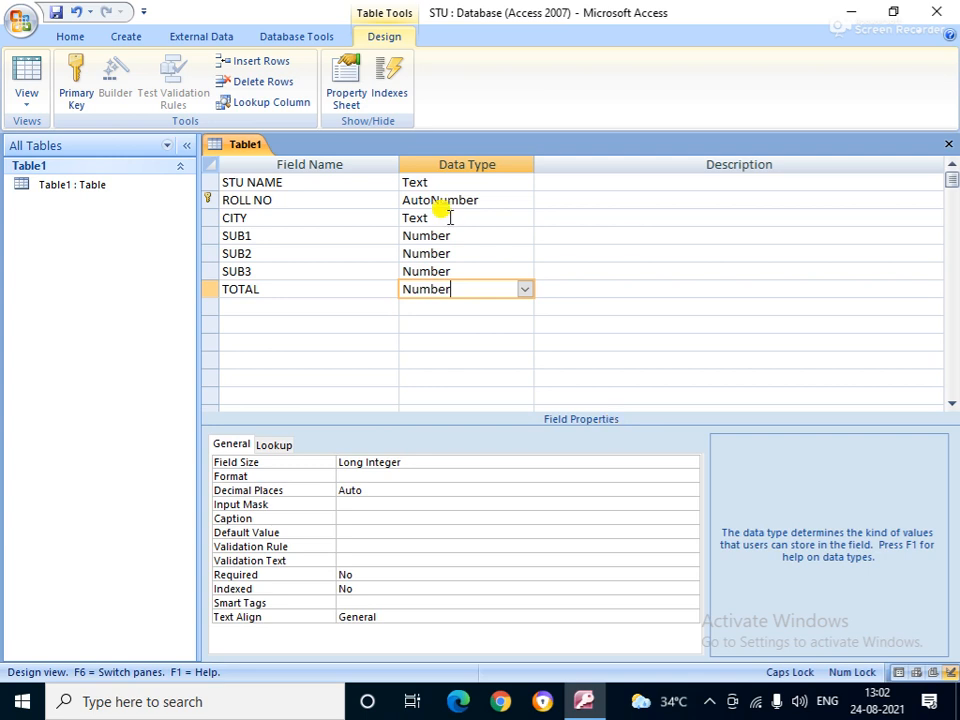
{"action": "left_click", "coordinate": [443, 182]}
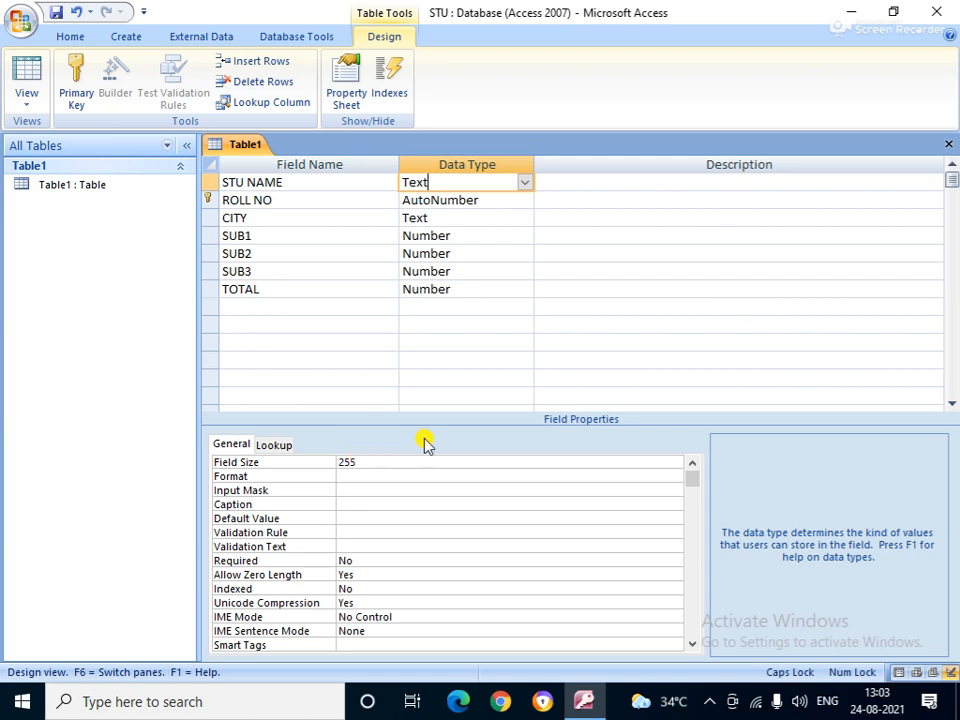
{"action": "left_click", "coordinate": [484, 199]}
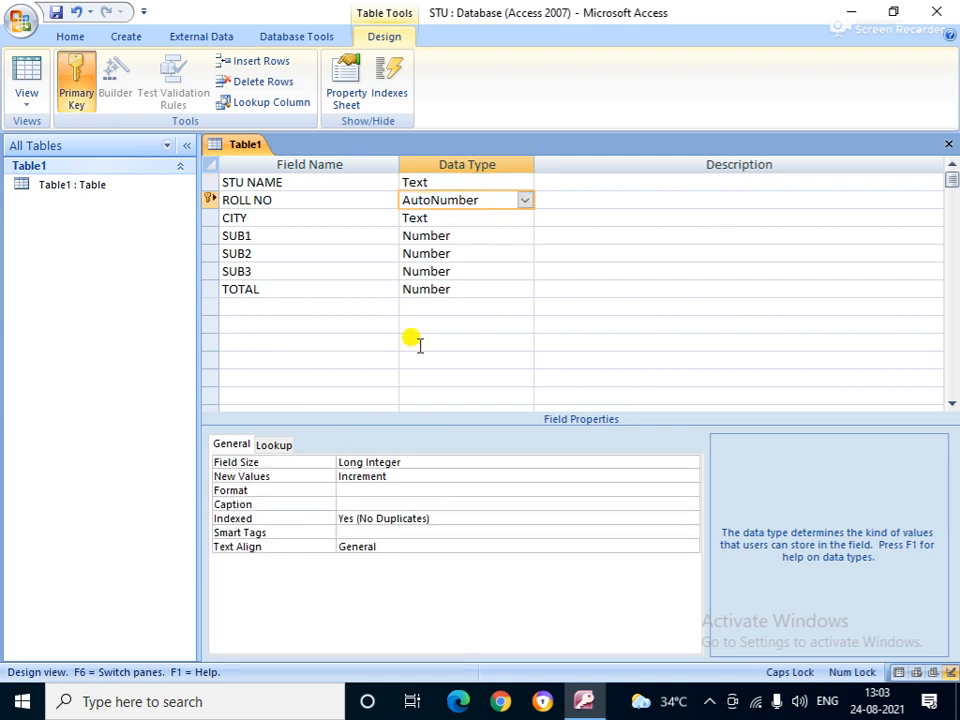
{"action": "left_click", "coordinate": [406, 462]}
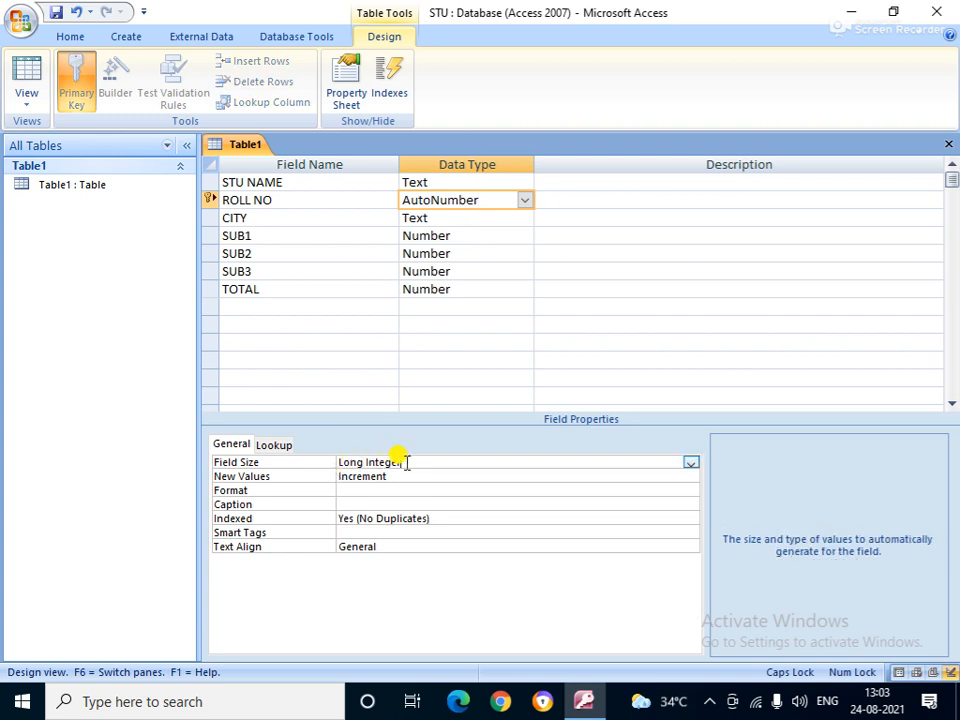
{"action": "left_click", "coordinate": [690, 462]}
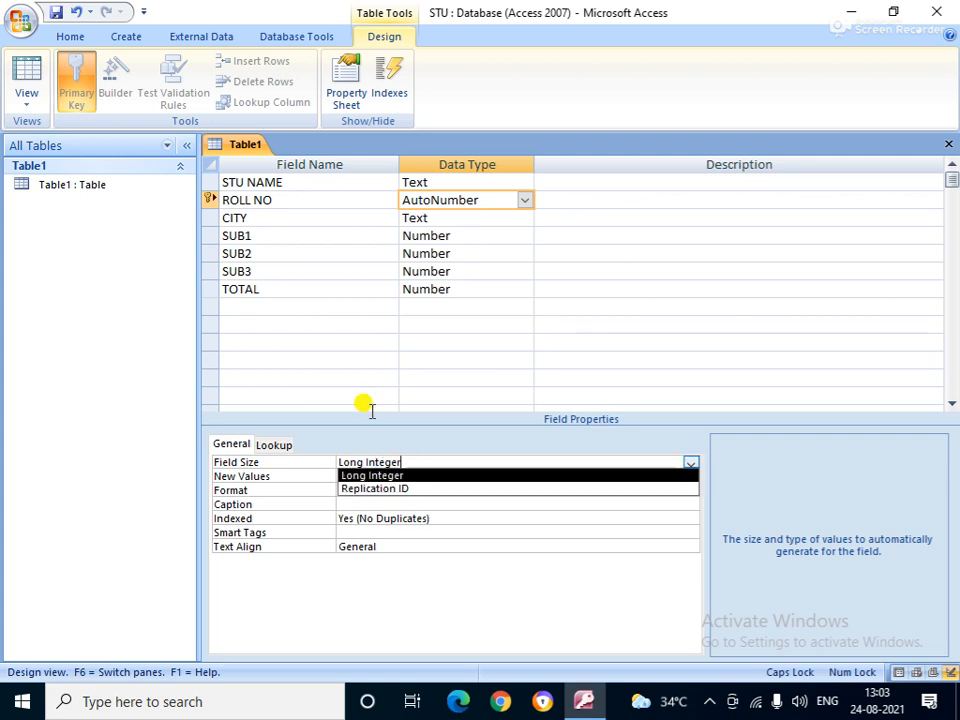
{"action": "left_click", "coordinate": [353, 308]}
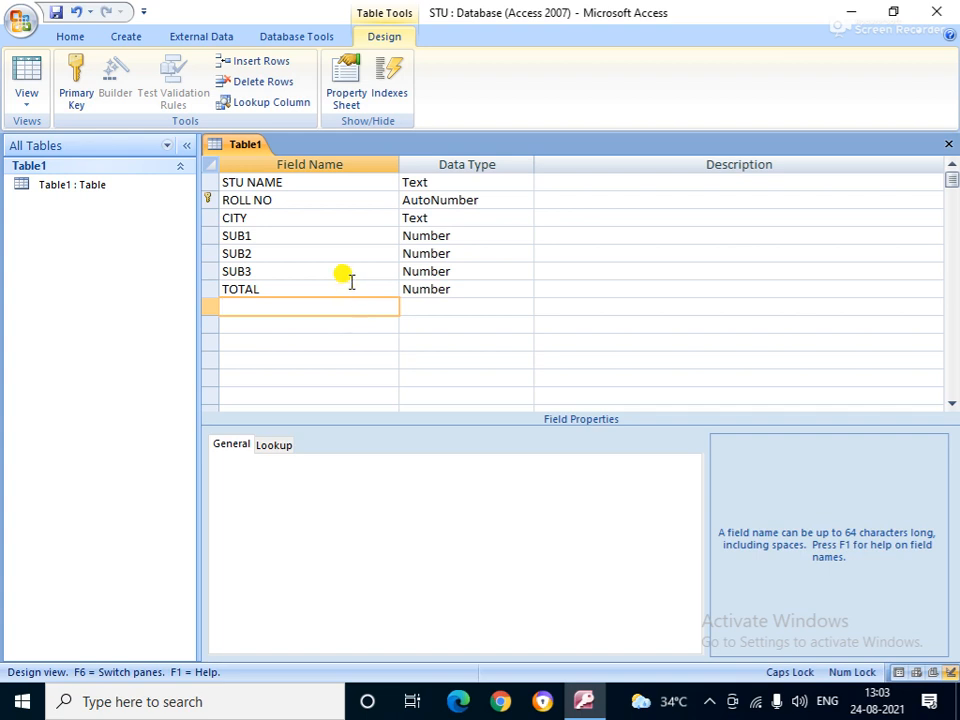
{"action": "left_click", "coordinate": [495, 288]}
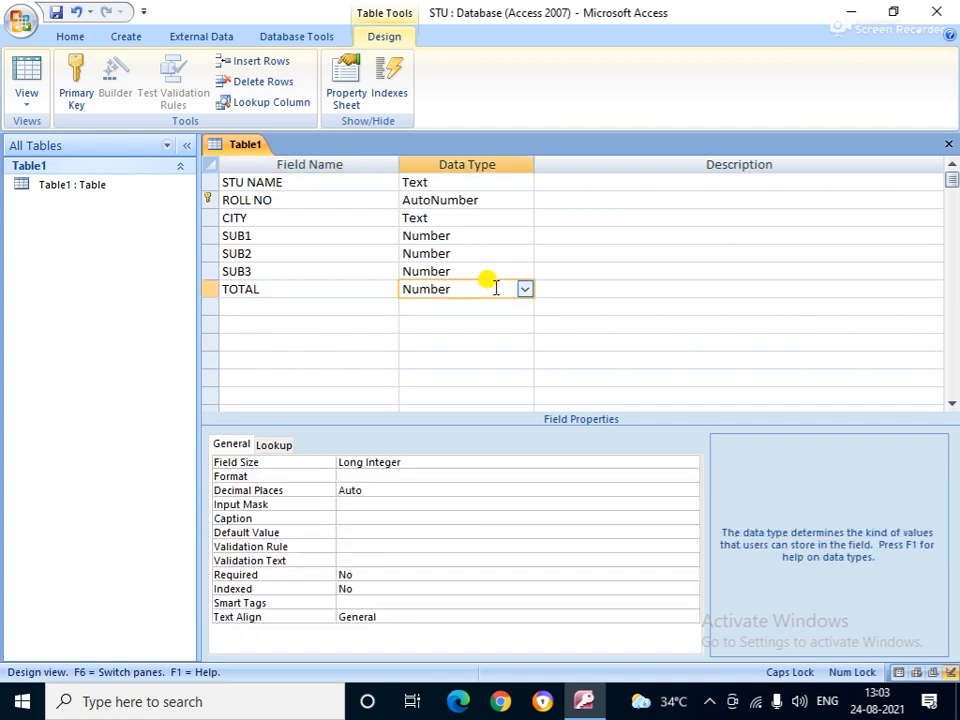
{"action": "left_click", "coordinate": [347, 476]}
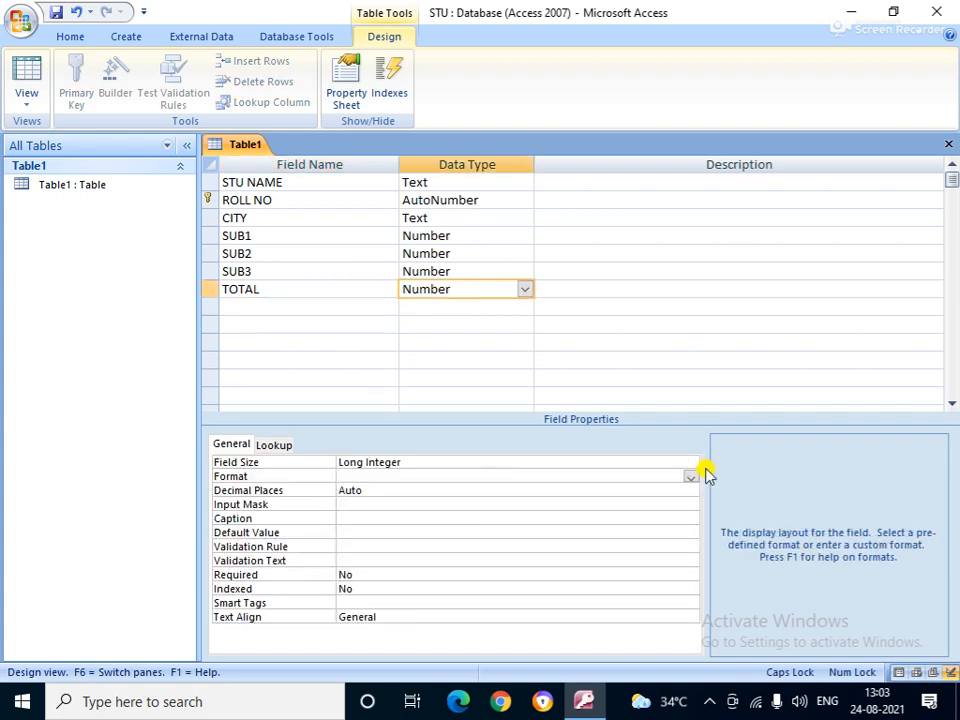
{"action": "left_click", "coordinate": [690, 477]}
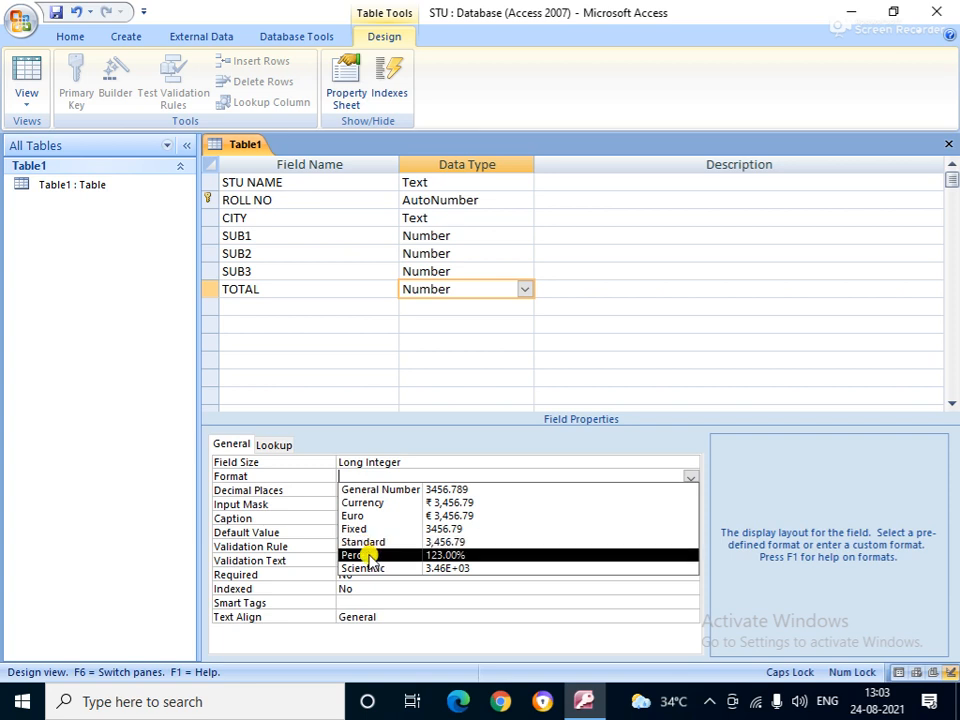
{"action": "left_click", "coordinate": [476, 292]}
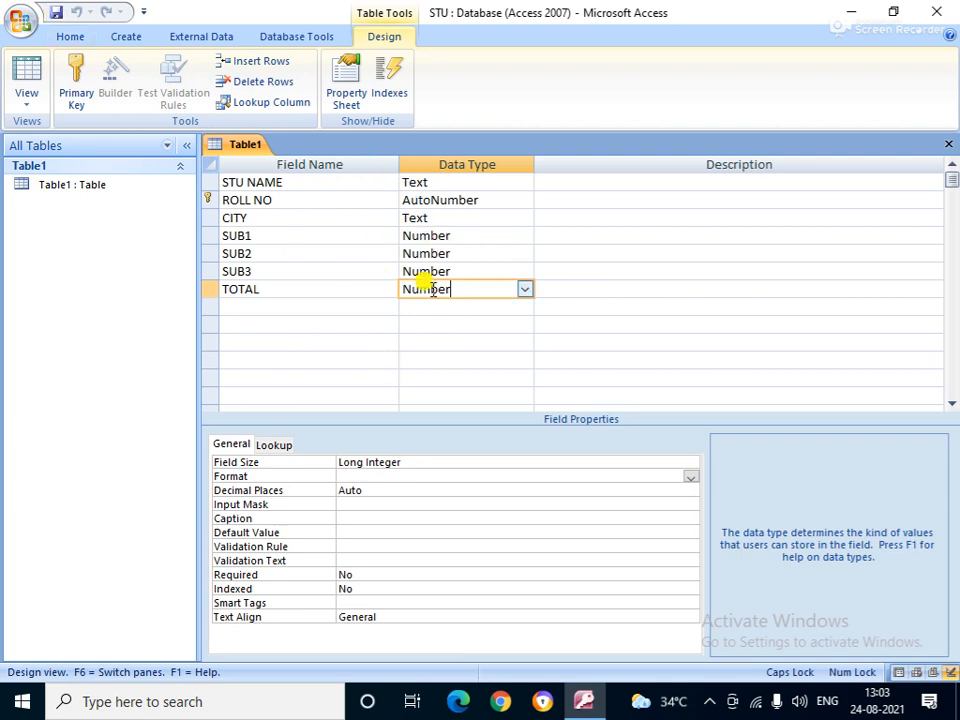
Step: Switch the table to Datasheet View and enter the first student's name with ASANSL as the city
{"action": "left_click", "coordinate": [28, 111]}
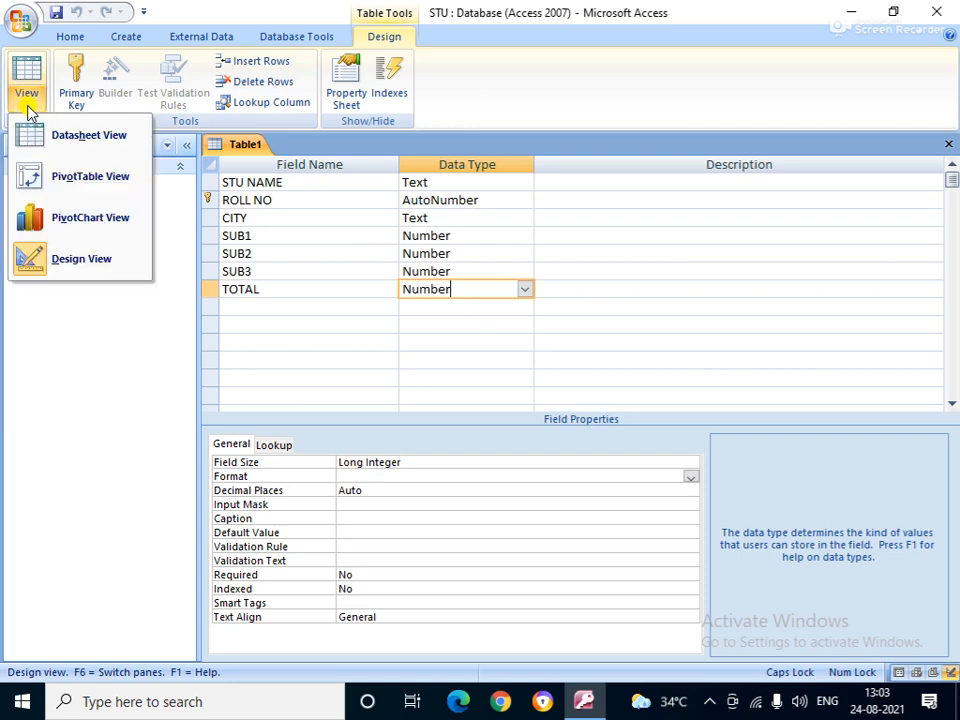
{"action": "left_click", "coordinate": [86, 140]}
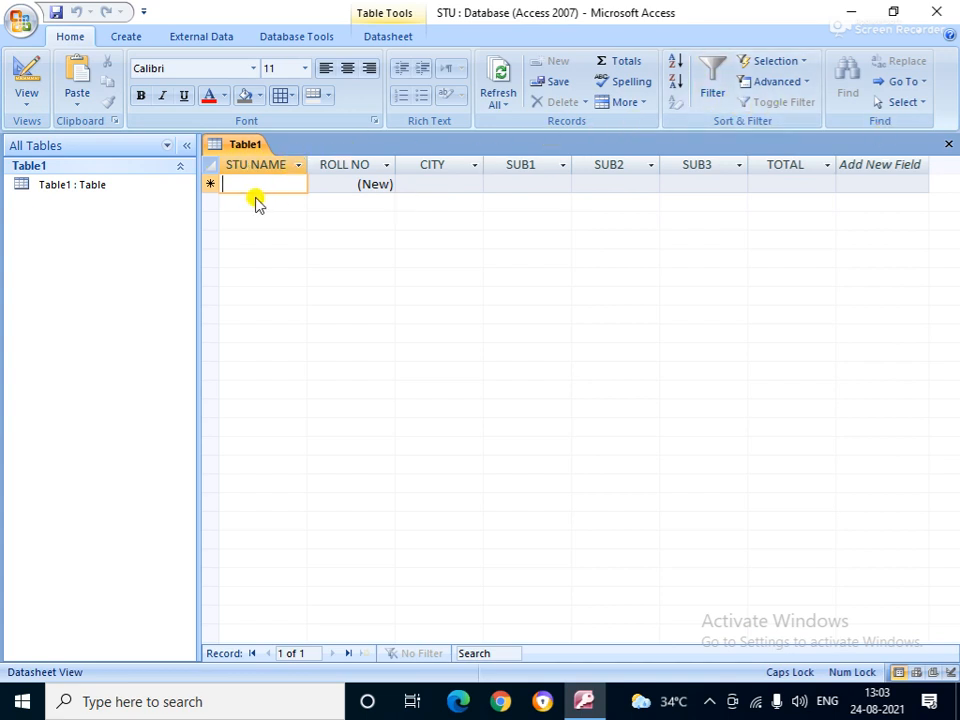
{"action": "type", "text": "RAJ"}
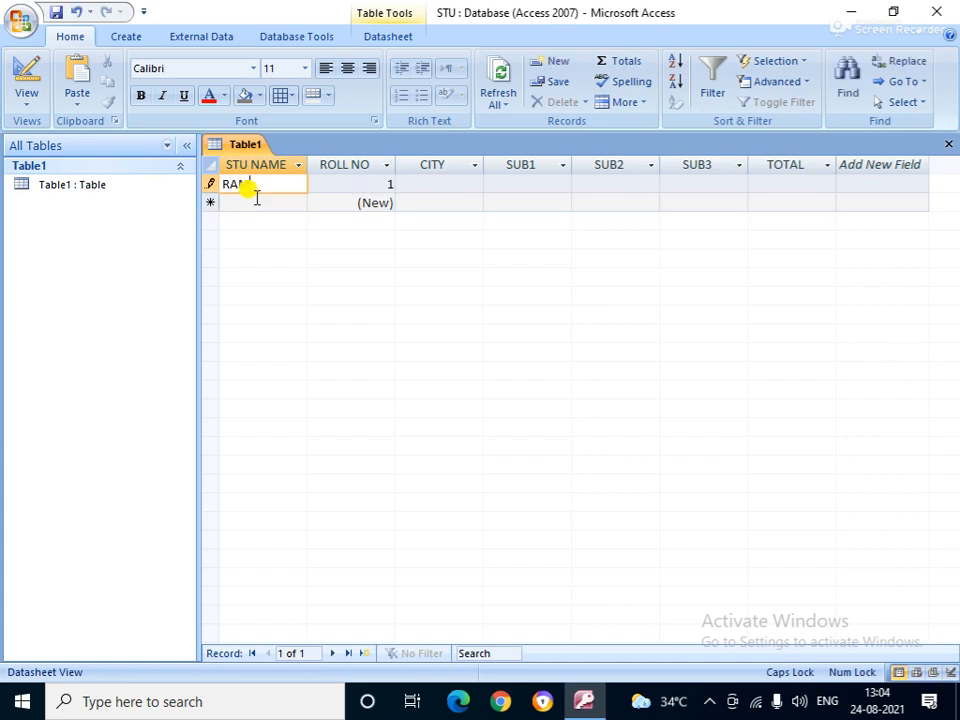
{"action": "key", "text": "Tab"}
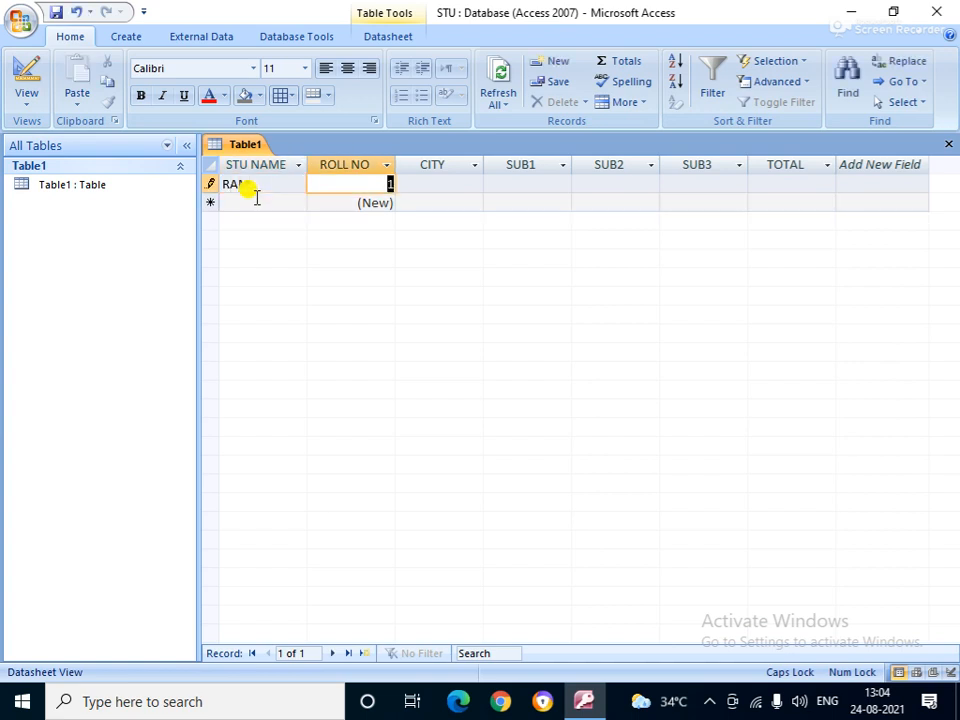
{"action": "key", "text": "Tab"}
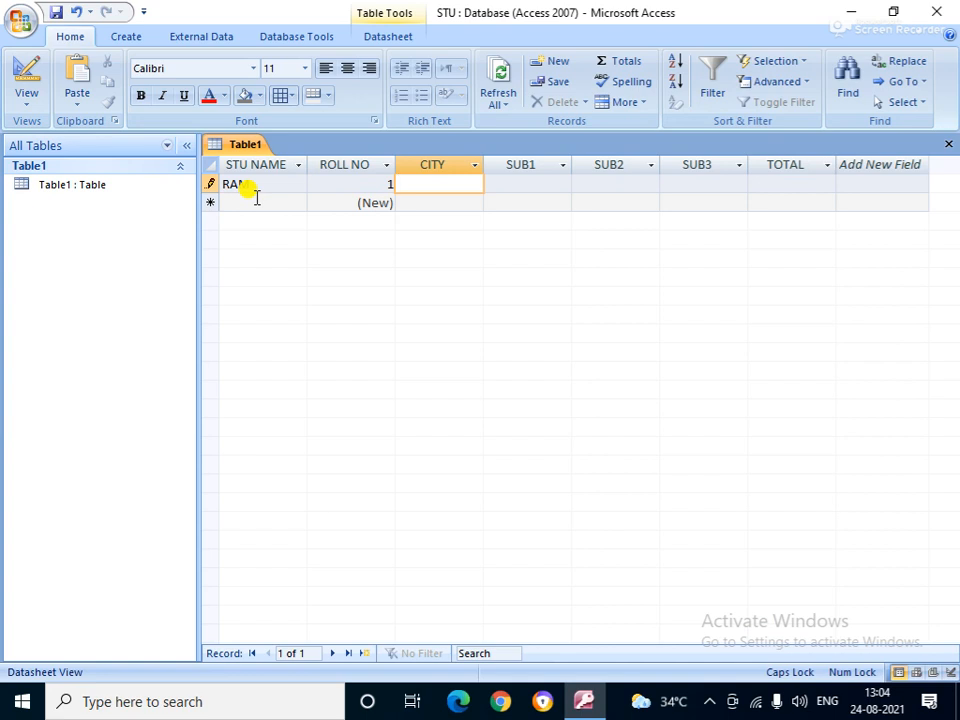
{"action": "type", "text": "ASANSL"}
{"action": "key", "text": "Tab"}
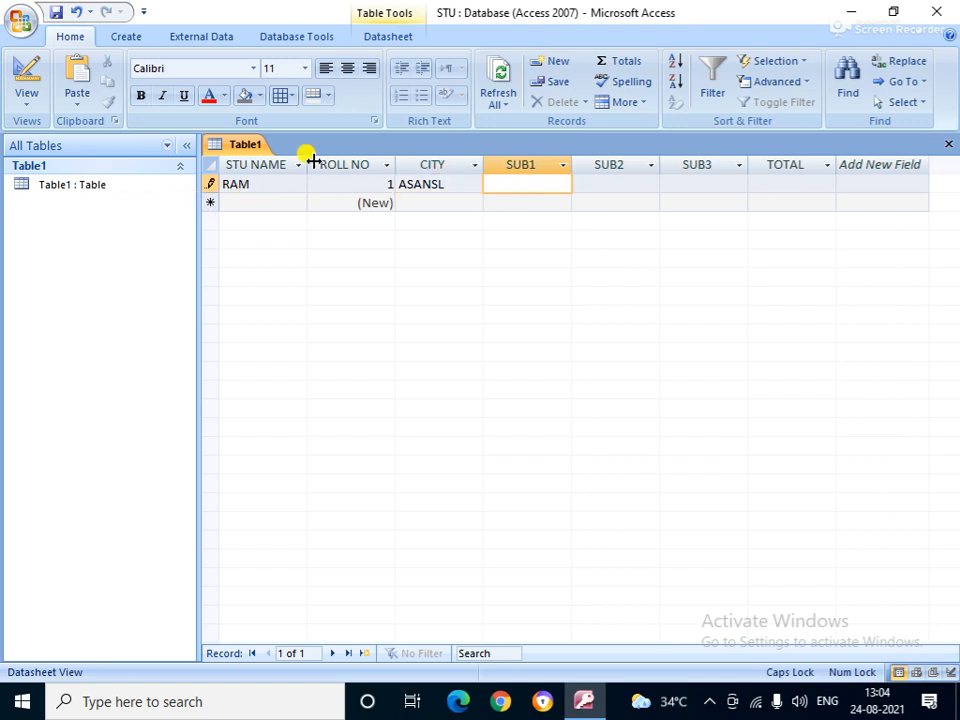
Step: Correct the city in the first student record to ASANSOL
{"action": "left_click", "coordinate": [437, 193]}
{"action": "left_click", "coordinate": [453, 182]}
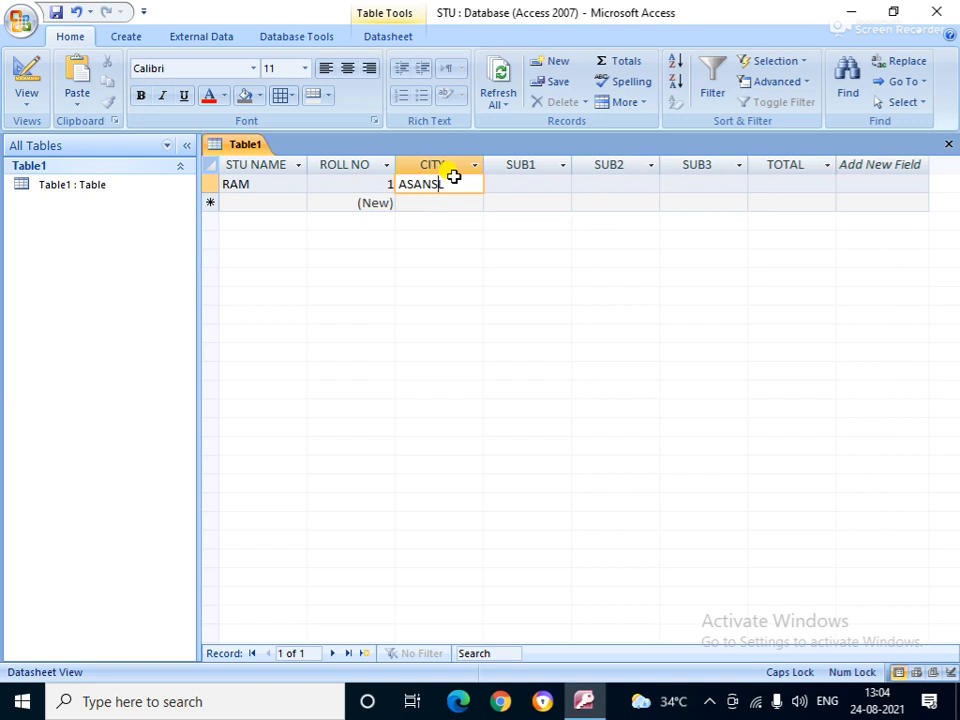
{"action": "key", "text": "BackSpace"}
{"action": "key", "text": "BackSpace"}
{"action": "key", "text": "BackSpace"}
{"action": "key", "text": "BackSpace"}
{"action": "key", "text": "BackSpace"}
{"action": "key", "text": "BackSpace"}
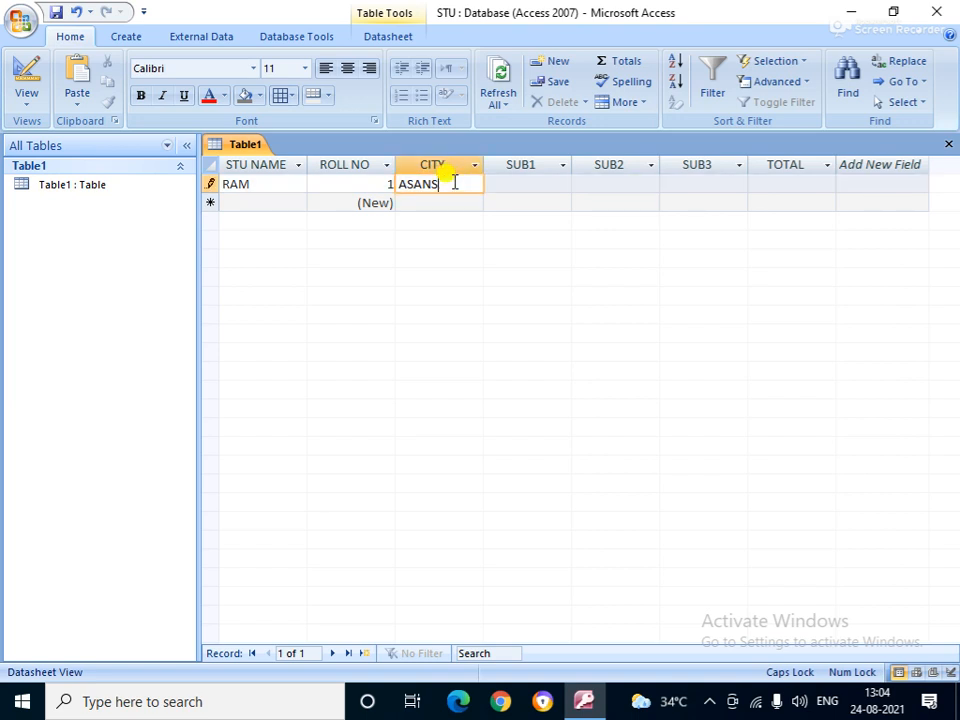
{"action": "type", "text": "ASANSOL"}
{"action": "key", "text": "Tab"}
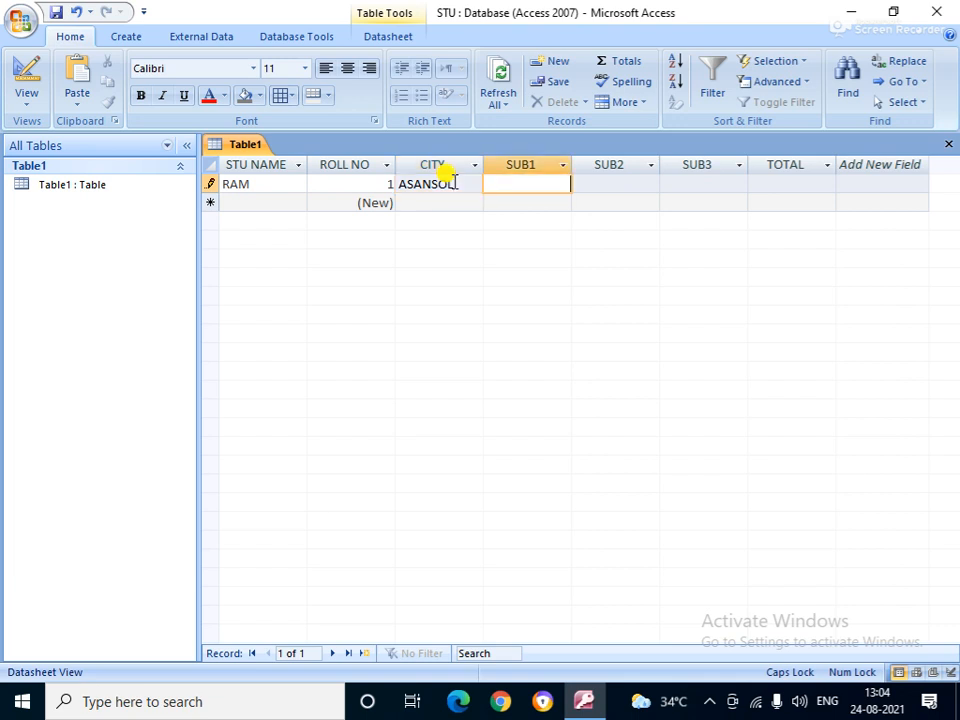
Step: Enter the first student's marks as 20 in SUB1, 22 in SUB2 and 25 in SUB3
{"action": "type", "text": "20"}
{"action": "key", "text": "Tab"}
{"action": "type", "text": "2"}
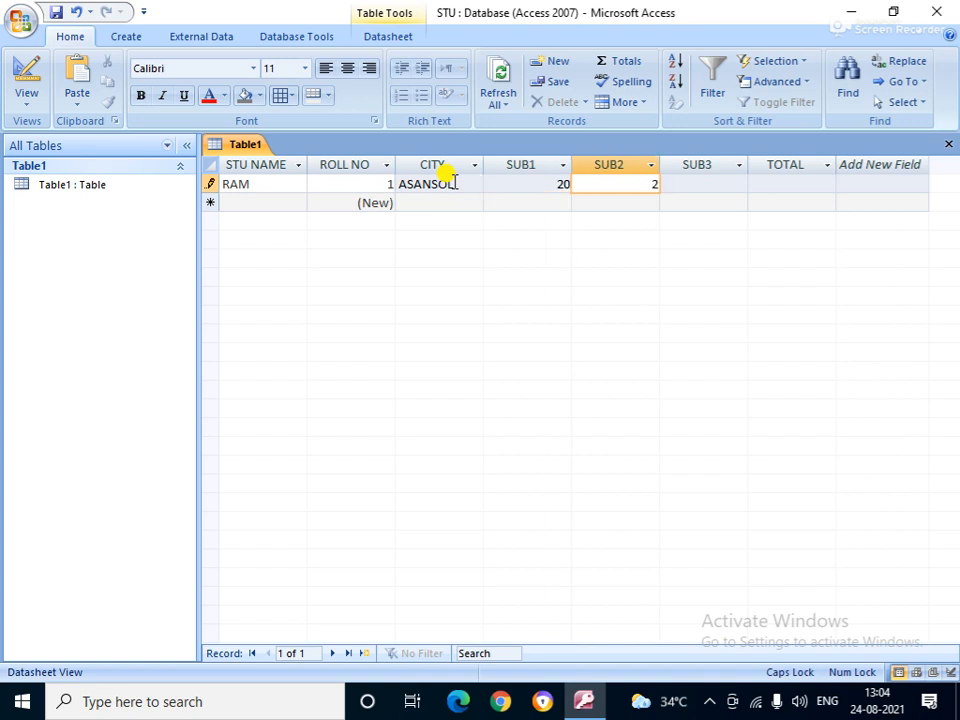
{"action": "key", "text": "Tab"}
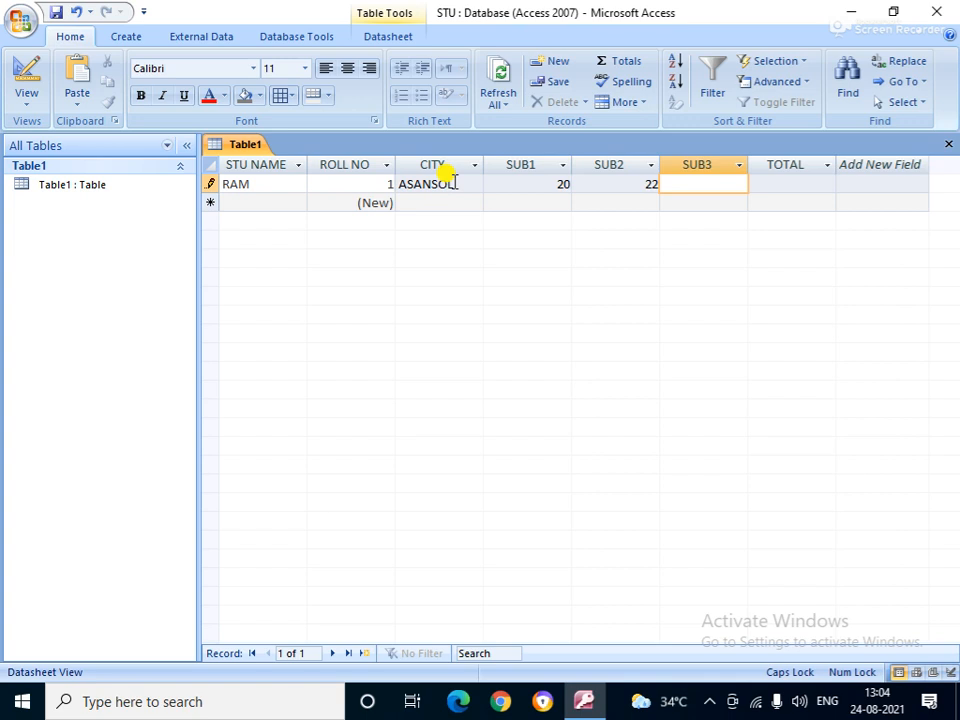
{"action": "type", "text": "25"}
{"action": "key", "text": "Down"}
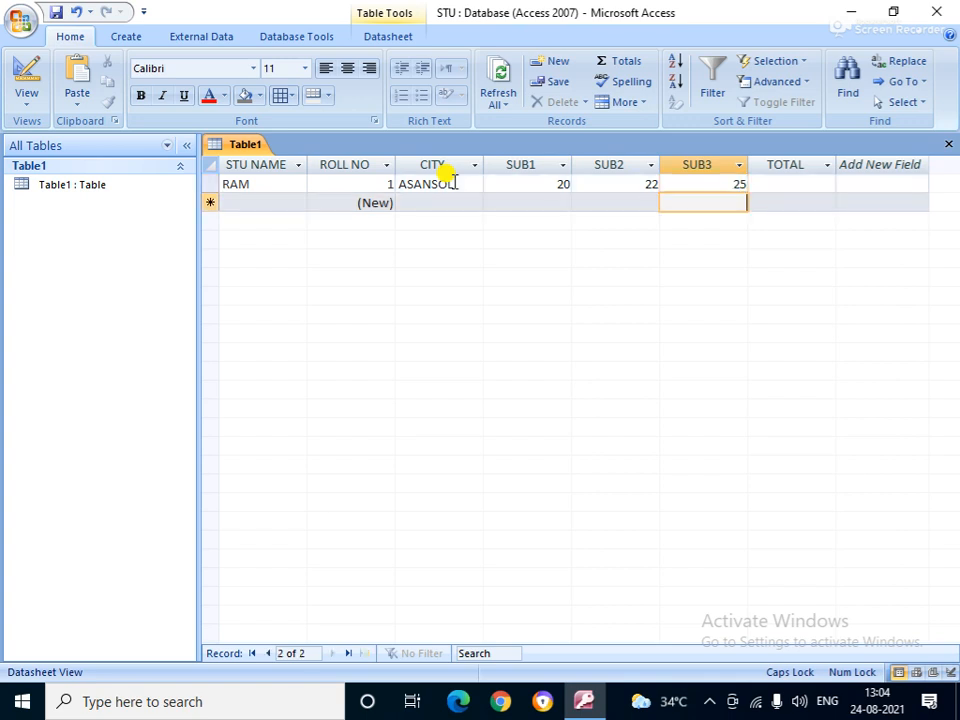
Step: Start a second record with the student's name and DURGAPUR as the city
{"action": "key", "text": "Left"}
{"action": "key", "text": "Left"}
{"action": "key", "text": "Left"}
{"action": "key", "text": "Left"}
{"action": "key", "text": "Left"}
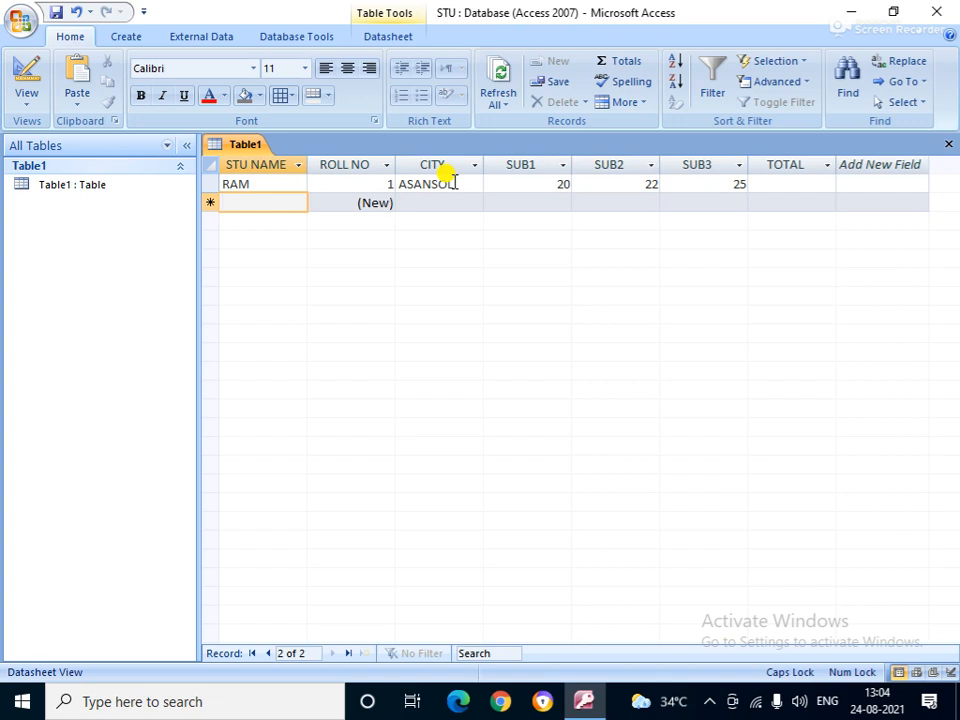
{"action": "type", "text": "SAM"}
{"action": "key", "text": "Tab"}
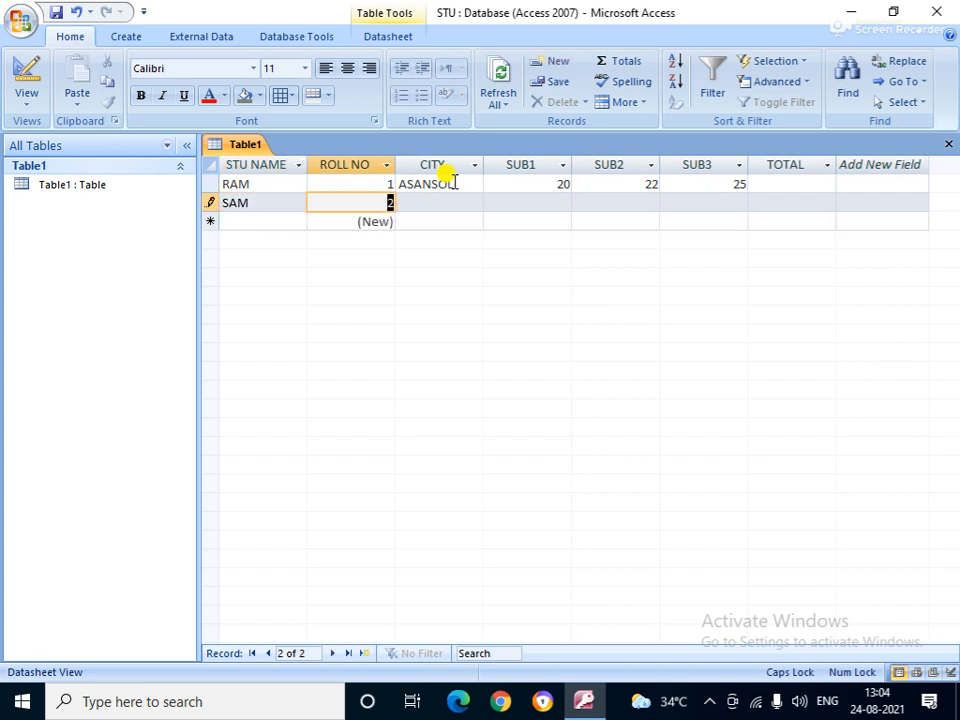
{"action": "key", "text": "Tab"}
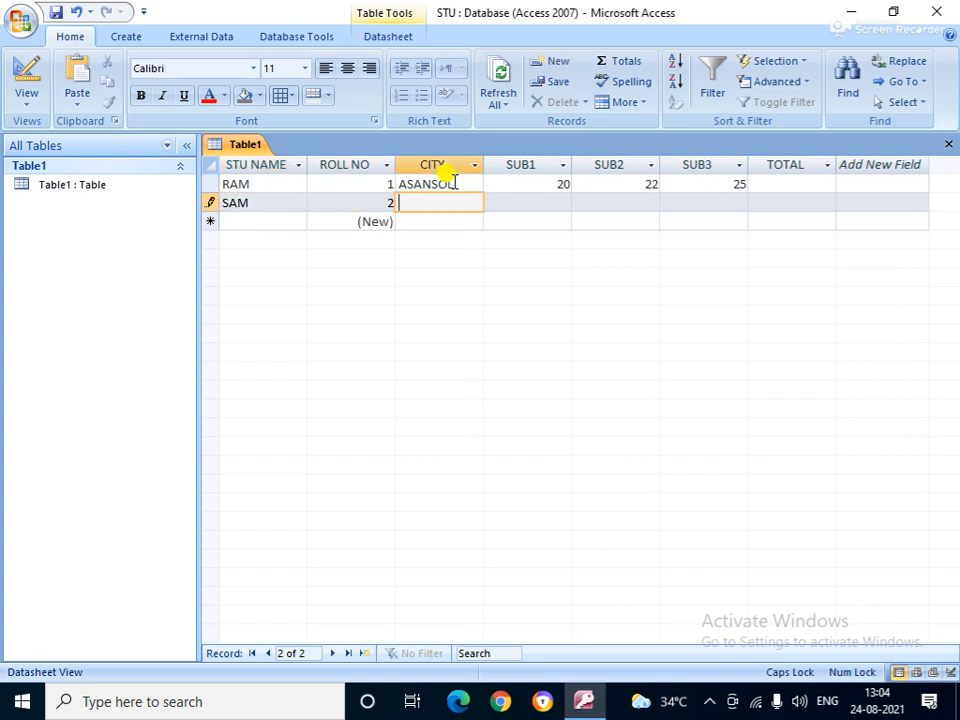
{"action": "type", "text": "DURGAPUR"}
{"action": "key", "text": "Tab"}
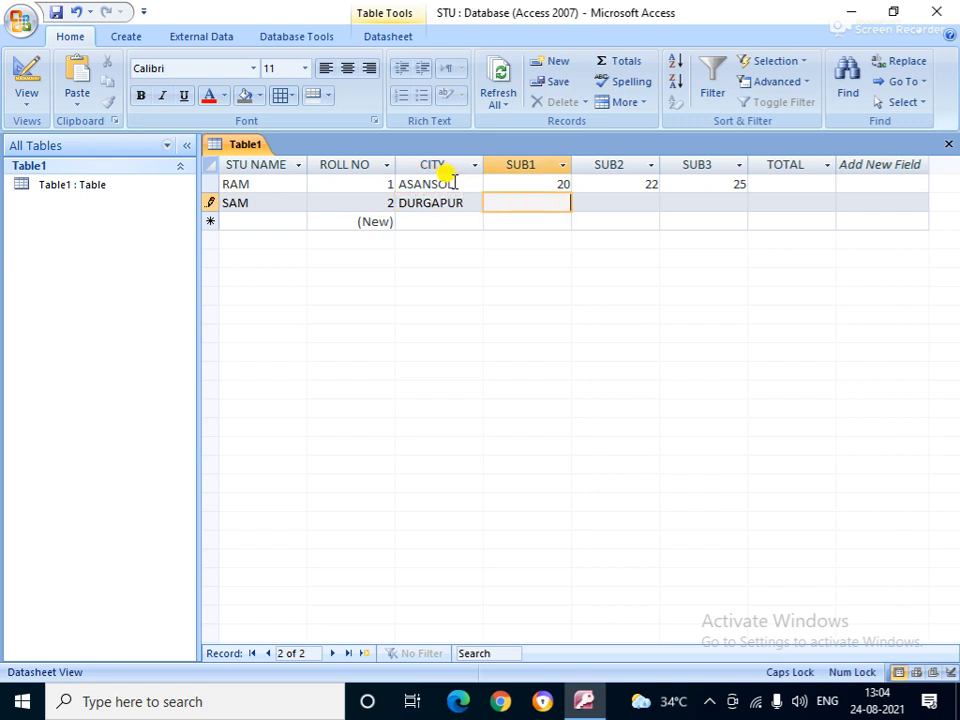
Step: Enter the second student's marks as 12 in SUB1, 22 in SUB2 and 25 in SUB3
{"action": "type", "text": "12"}
{"action": "key", "text": "Tab"}
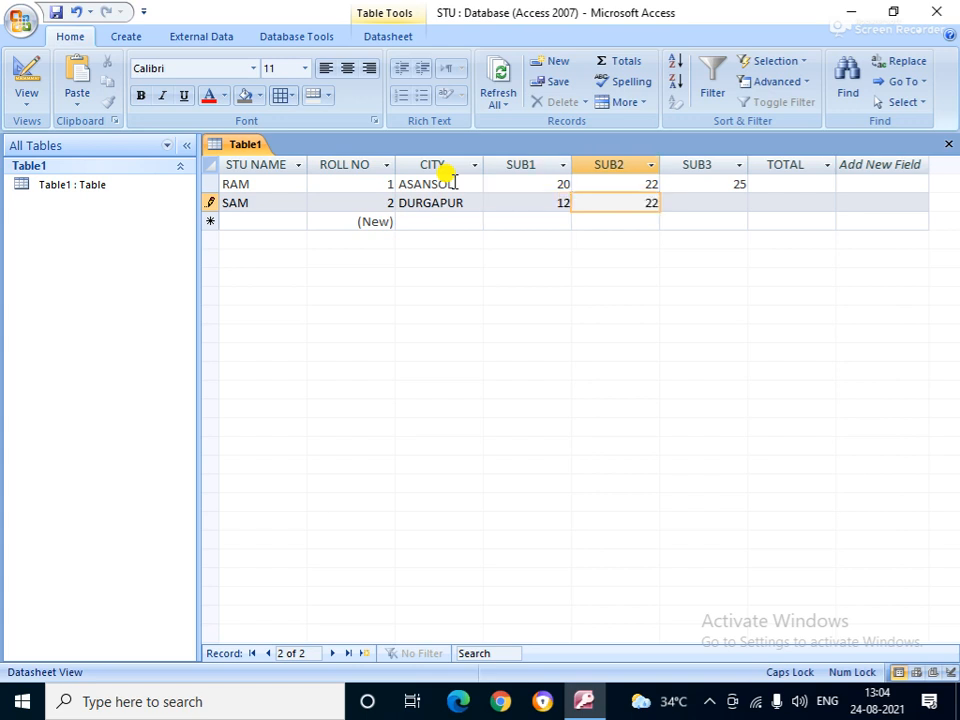
{"action": "key", "text": "Tab"}
{"action": "type", "text": "25"}
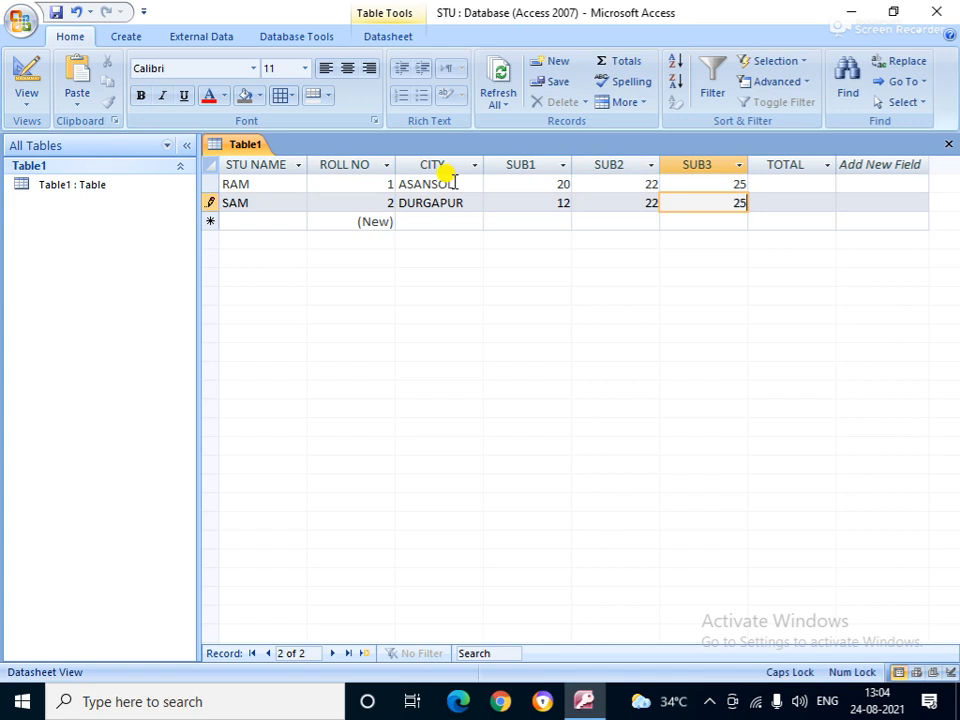
{"action": "key", "text": "Down"}
Step: Start a third record with the student's name and ASANSOL as the city
{"action": "key", "text": "Left"}
{"action": "key", "text": "Left"}
{"action": "key", "text": "Left"}
{"action": "key", "text": "Left"}
{"action": "key", "text": "Left"}
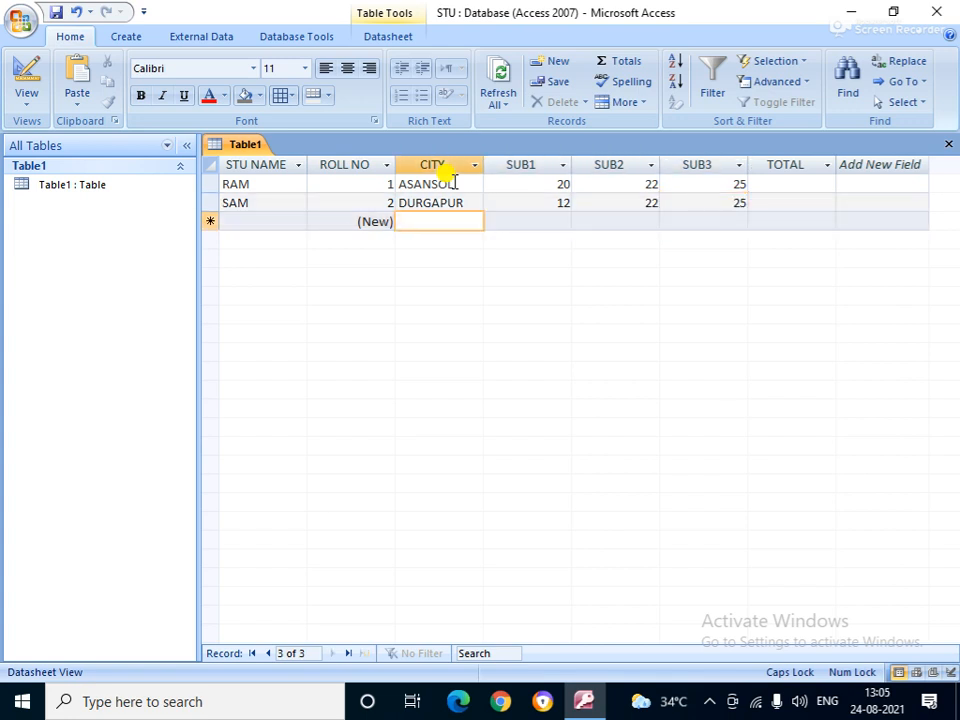
{"action": "type", "text": "SITA"}
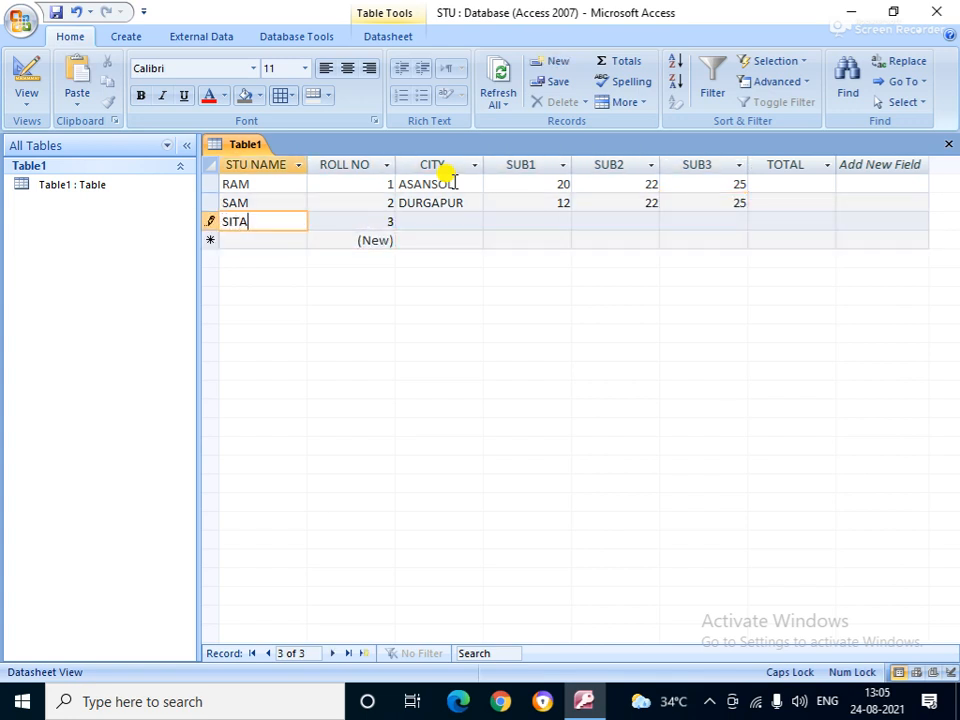
{"action": "key", "text": "Tab"}
{"action": "key", "text": "Tab"}
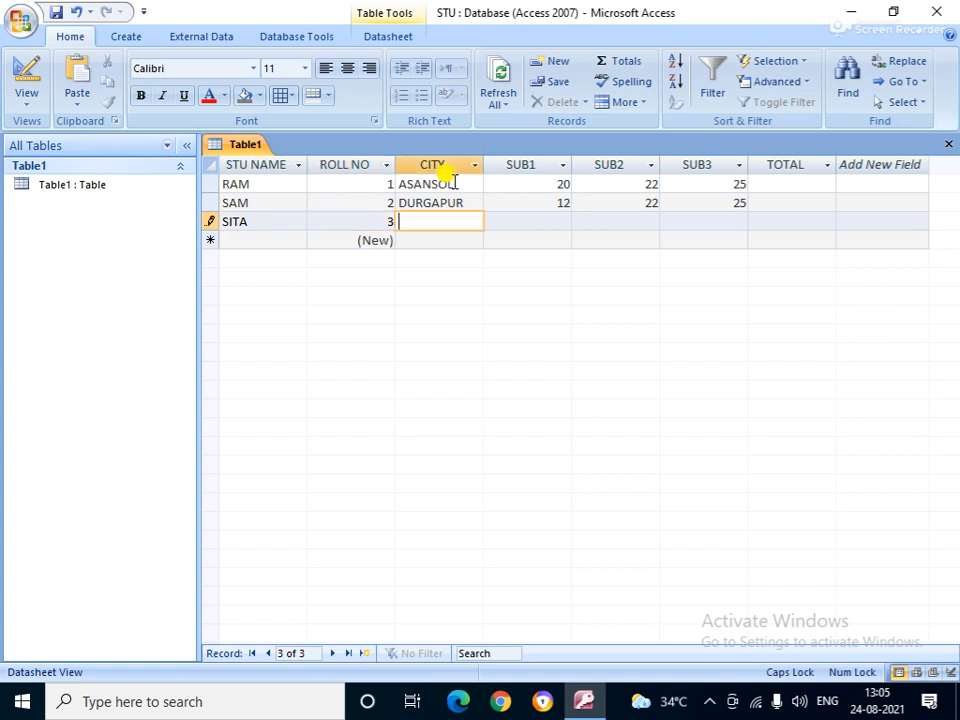
{"action": "type", "text": "ASANSOL"}
Step: Enter the third student's marks as 27 in SUB1, 25 in SUB2 and 25 in SUB3
{"action": "key", "text": "Tab"}
{"action": "type", "text": "27"}
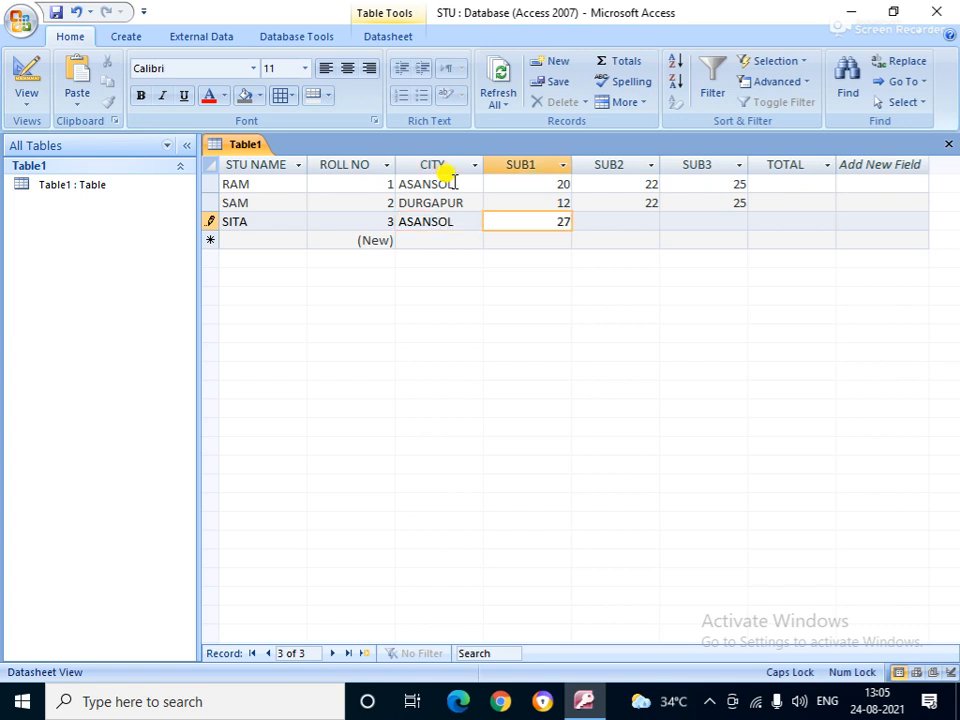
{"action": "key", "text": "Tab"}
{"action": "type", "text": "25"}
{"action": "key", "text": "Tab"}
{"action": "type", "text": "25"}
Step: Start a fourth record with the student's name and DURGAPUR as the city
{"action": "key", "text": "Down"}
{"action": "key", "text": "Left"}
{"action": "key", "text": "Left"}
{"action": "key", "text": "Left"}
{"action": "key", "text": "Left"}
{"action": "key", "text": "Left"}
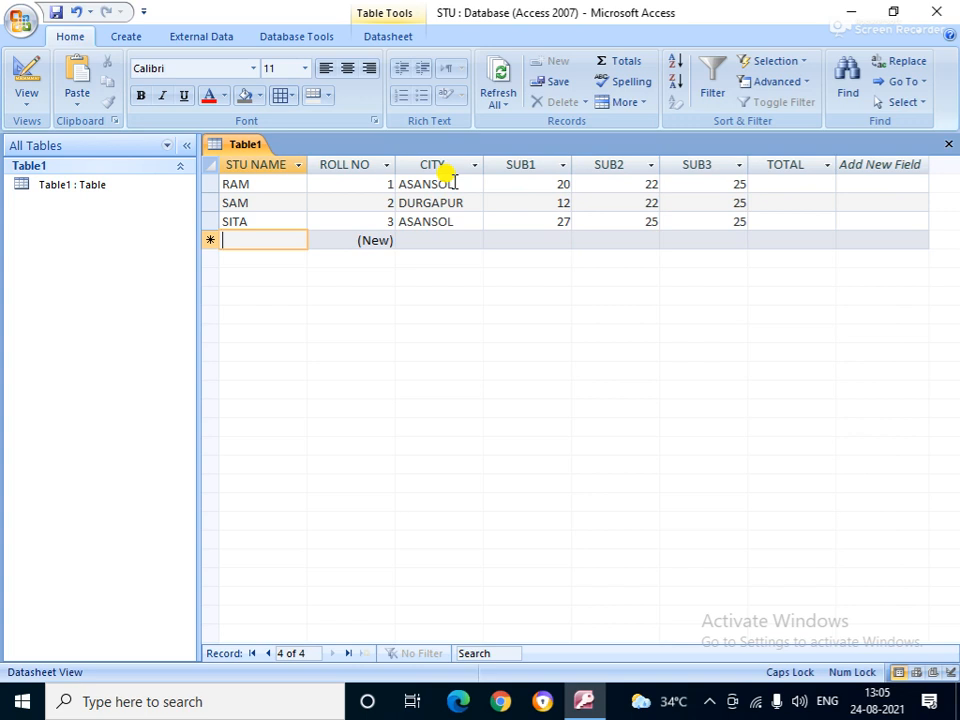
{"action": "type", "text": "RAJU"}
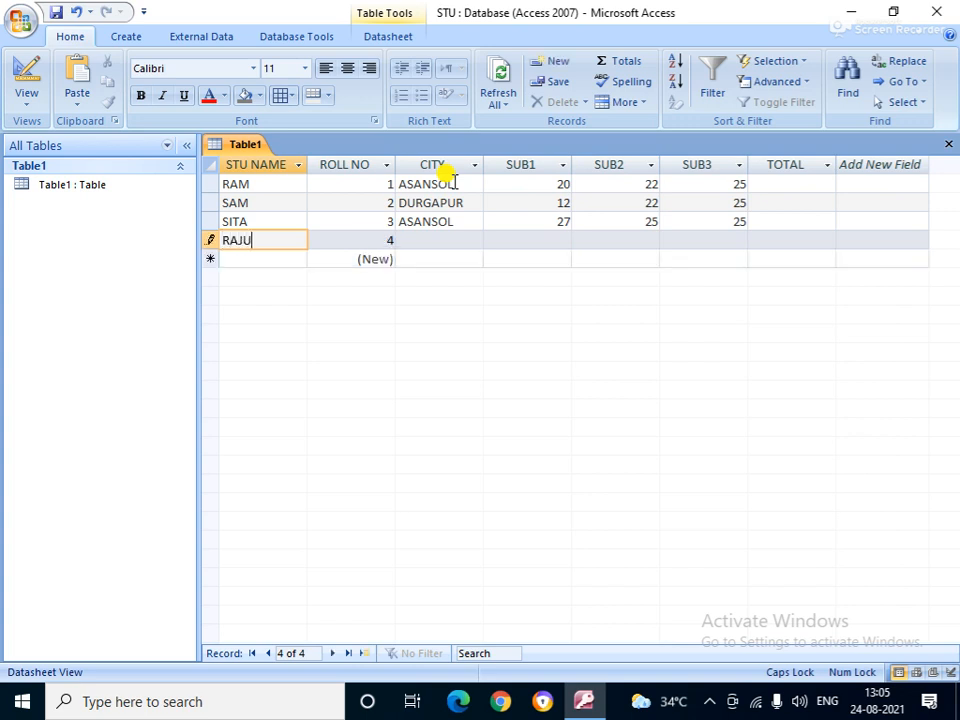
{"action": "key", "text": "Tab"}
{"action": "key", "text": "Tab"}
{"action": "type", "text": "DURGAPUR"}
Step: Enter the fourth student's marks as 22 in SUB1, 20 in SUB2 and 20 in SUB3, and commit the record
{"action": "key", "text": "Tab"}
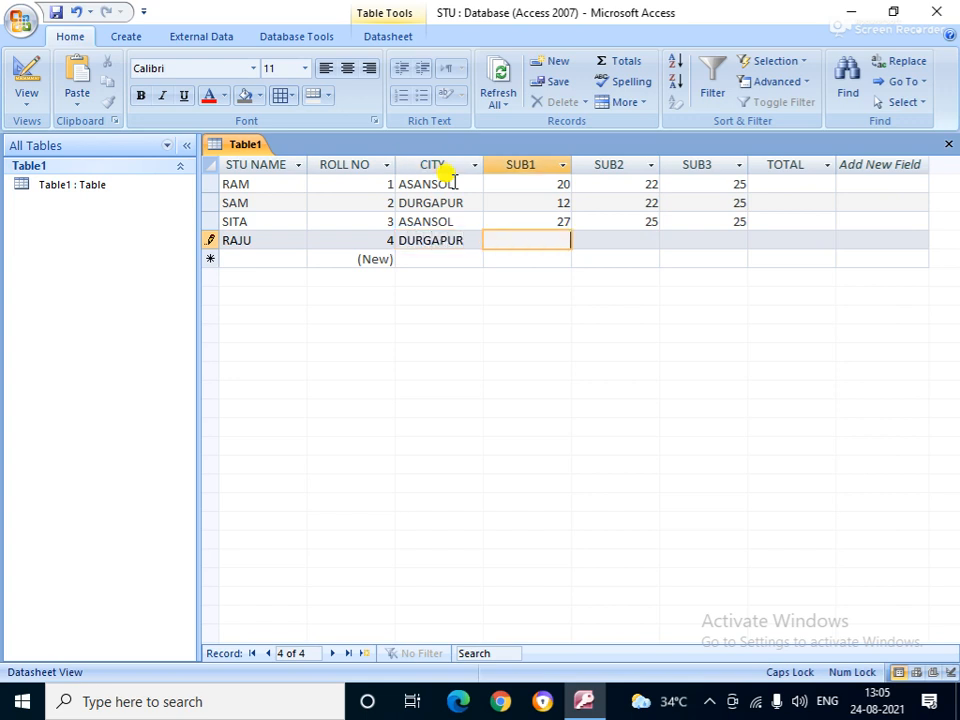
{"action": "type", "text": "22"}
{"action": "key", "text": "Tab"}
{"action": "type", "text": "20"}
{"action": "key", "text": "Tab"}
{"action": "type", "text": "20"}
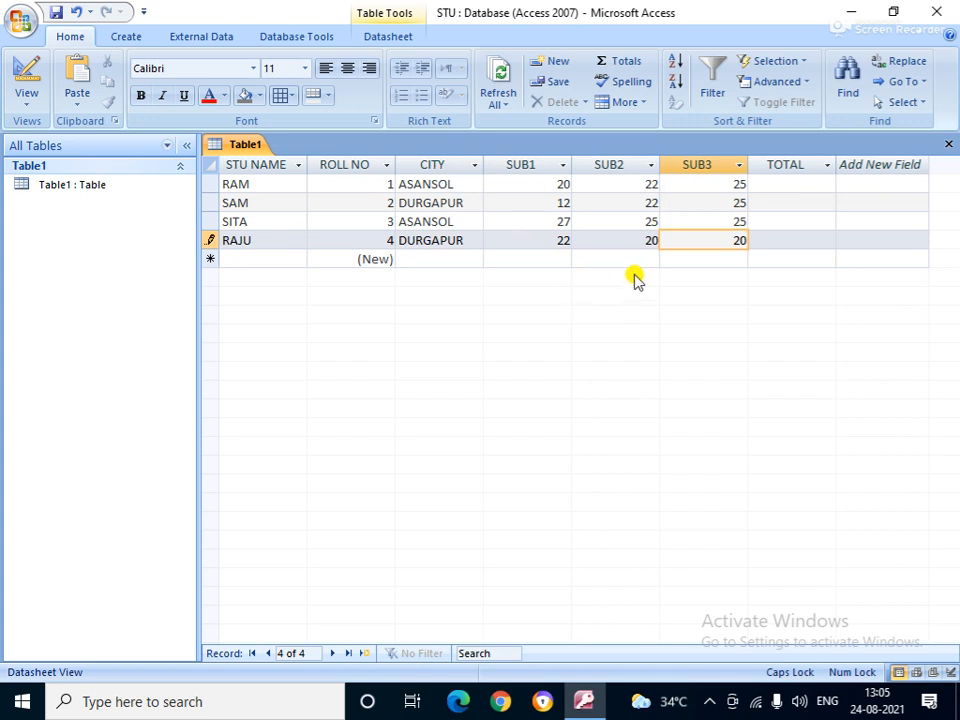
{"action": "left_click", "coordinate": [671, 257]}
{"action": "left_click", "coordinate": [231, 258]}
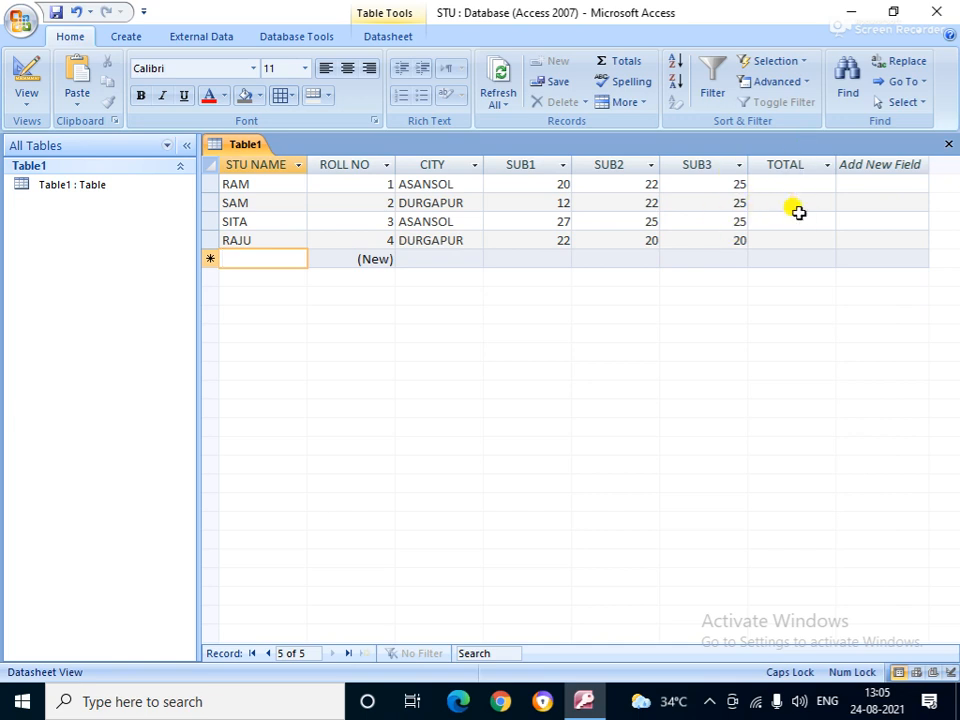
{"action": "left_click", "coordinate": [886, 164]}
{"action": "right_click", "coordinate": [884, 165]}
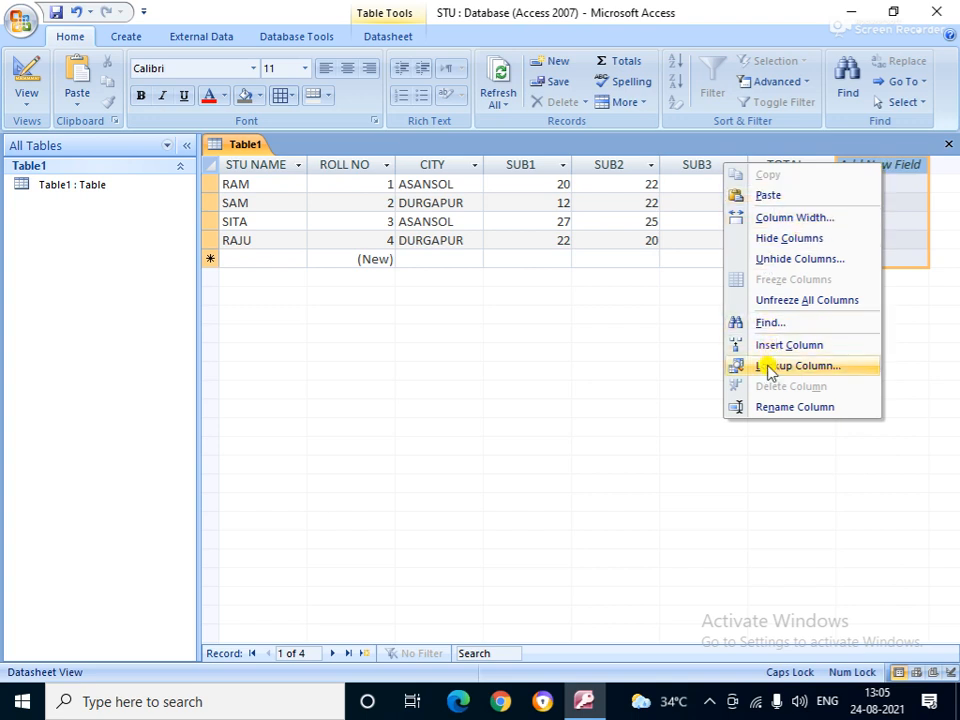
{"action": "left_click", "coordinate": [652, 347]}
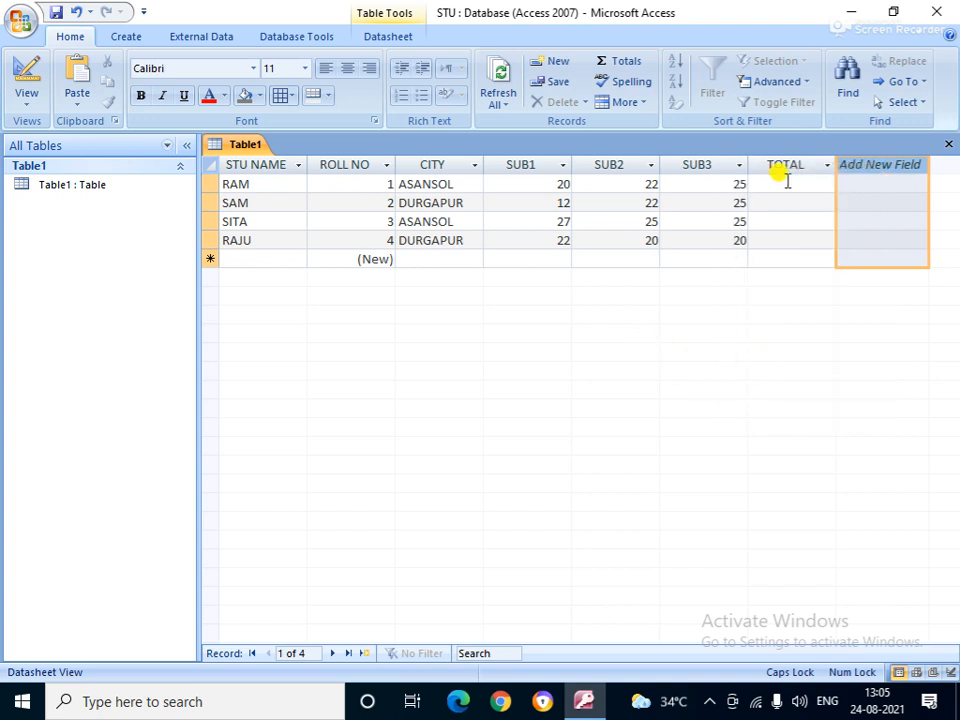
{"action": "left_click", "coordinate": [787, 183]}
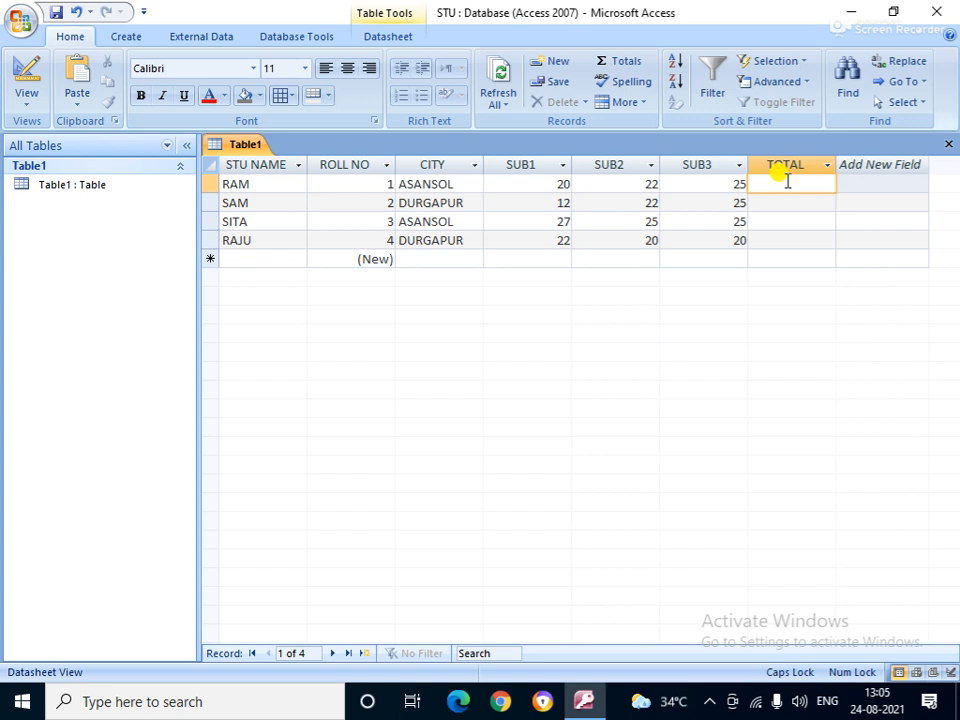
Step: Start a new query with the Simple Query Wizard and include all fields of Table1
{"action": "left_click", "coordinate": [125, 37]}
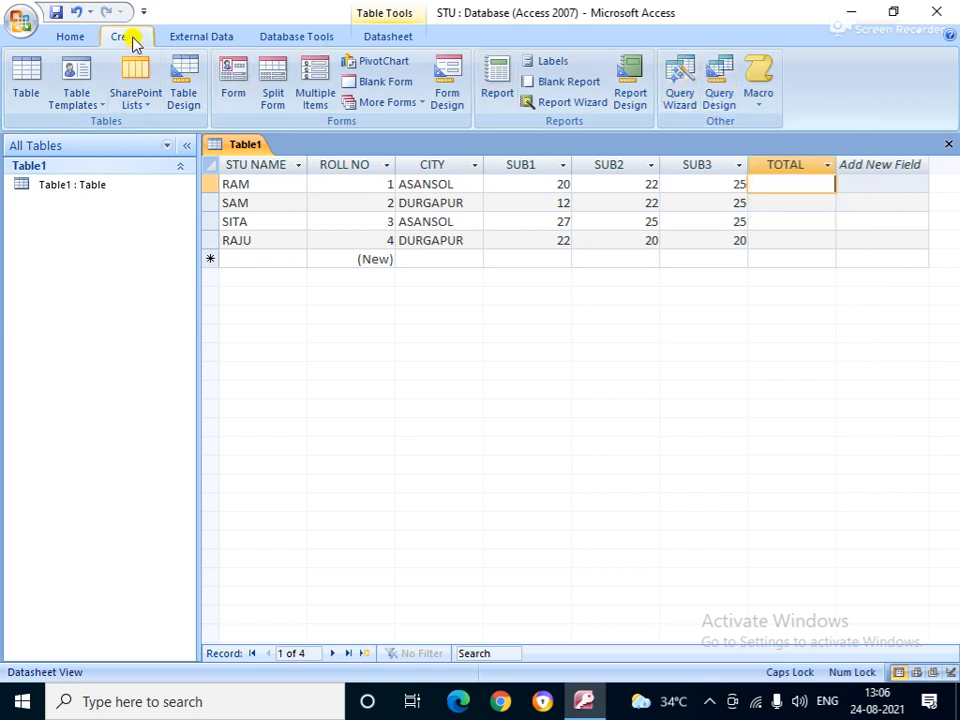
{"action": "left_click", "coordinate": [680, 80]}
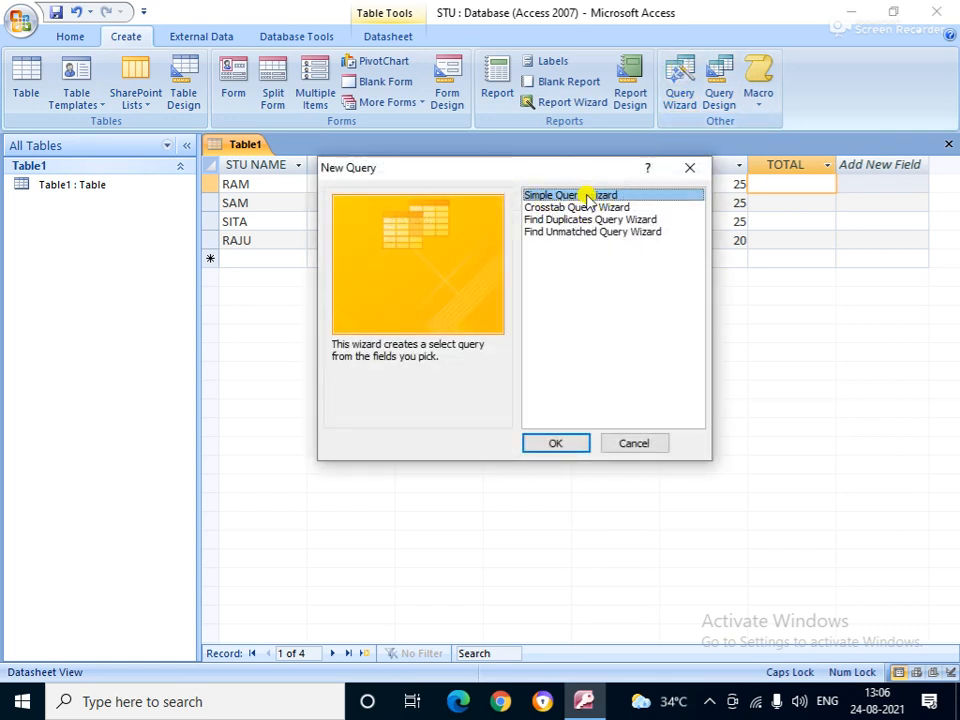
{"action": "left_click", "coordinate": [556, 440]}
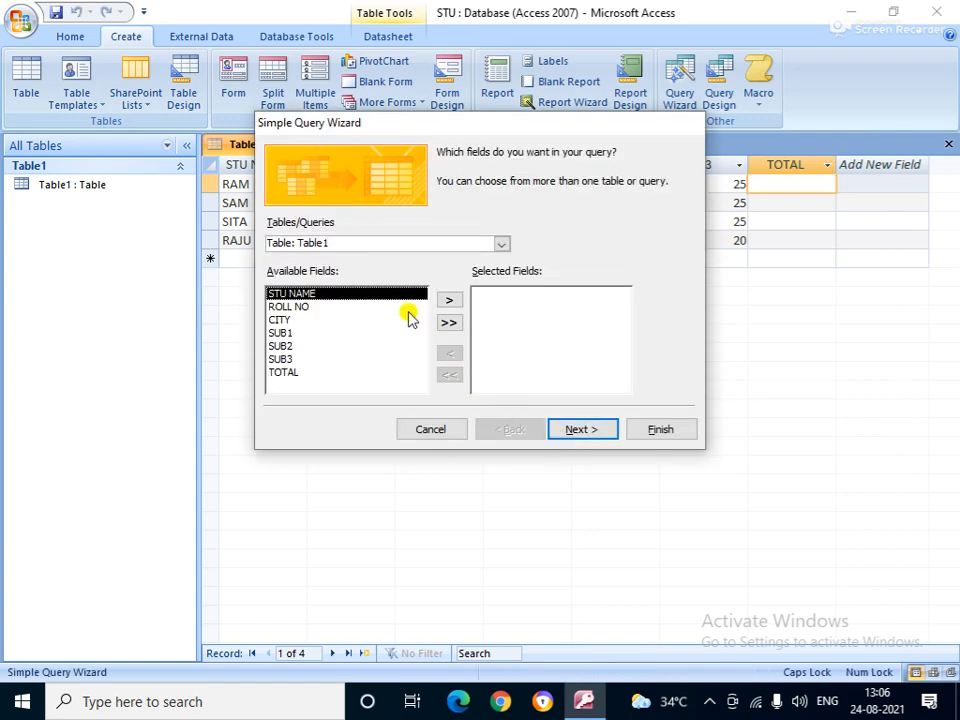
{"action": "left_click", "coordinate": [501, 243]}
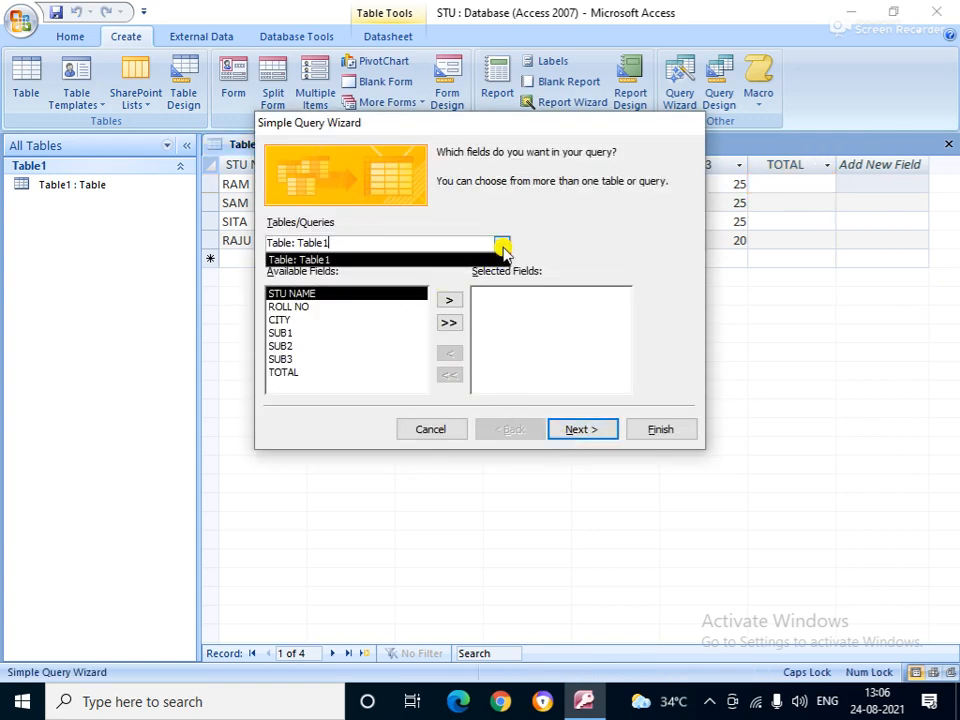
{"action": "left_click", "coordinate": [298, 262]}
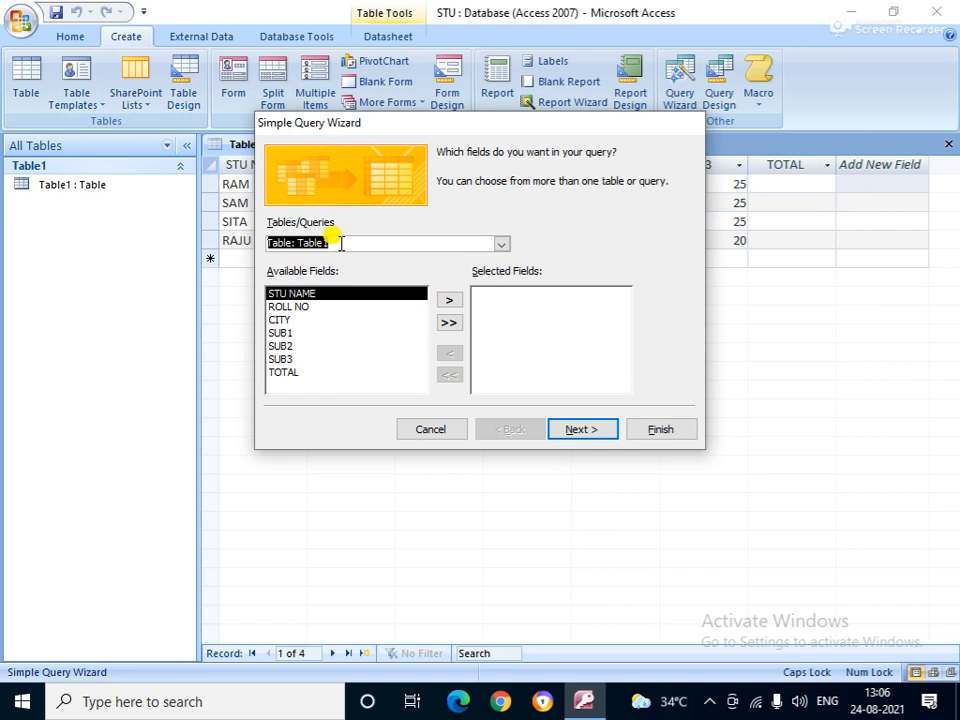
{"action": "left_click", "coordinate": [448, 322]}
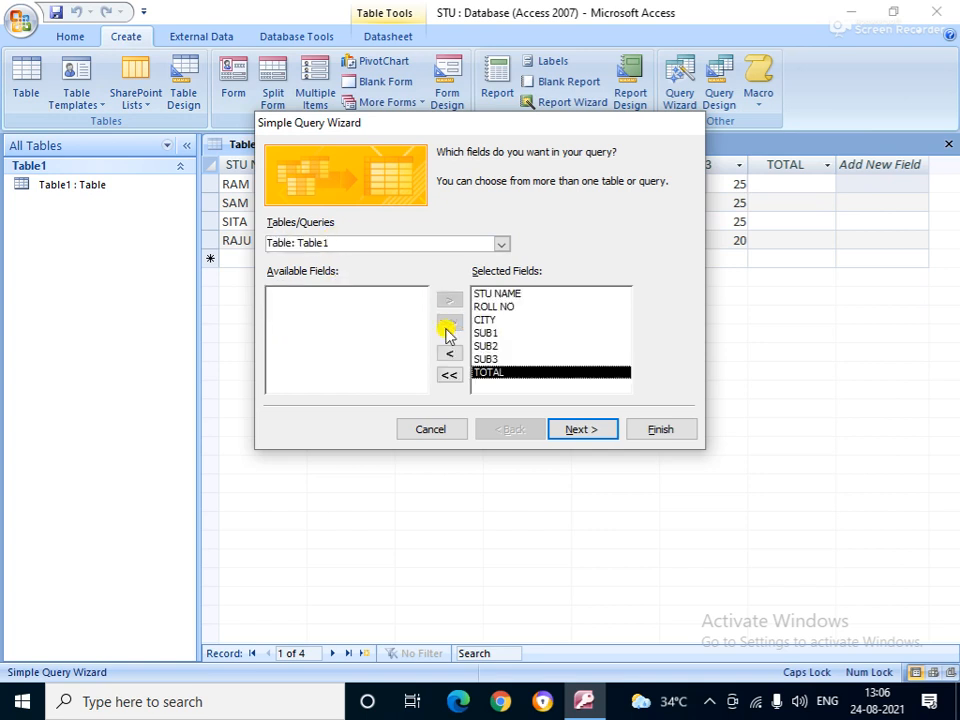
{"action": "left_click", "coordinate": [578, 429]}
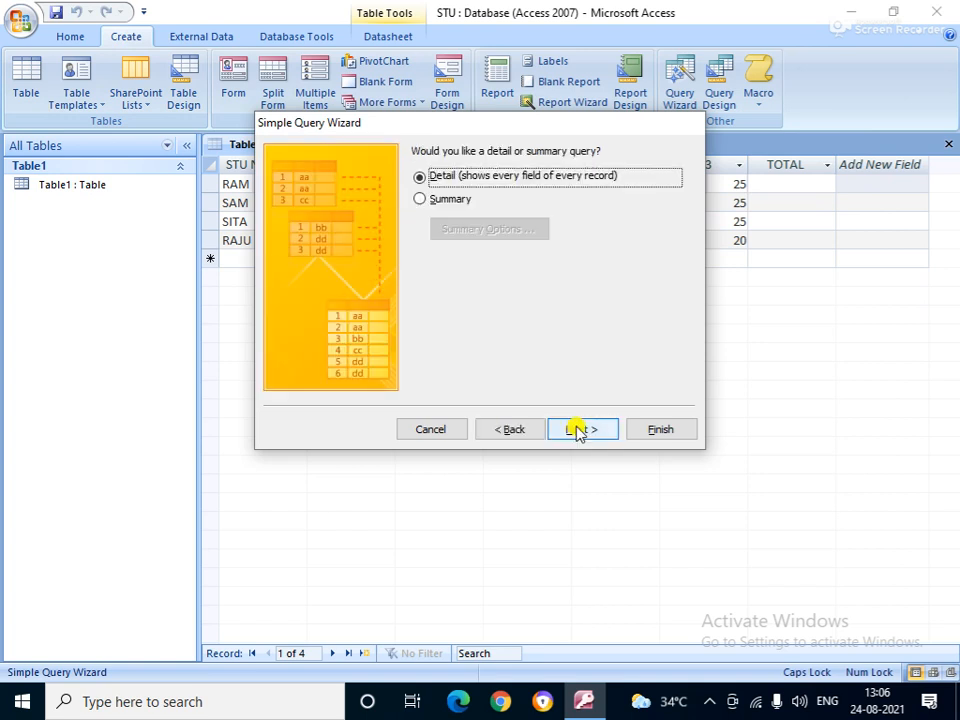
Step: Keep the detail query type, title the query TOTAL CAL and finish the wizard by opening its design for modification
{"action": "left_click", "coordinate": [578, 429]}
{"action": "left_click", "coordinate": [447, 330]}
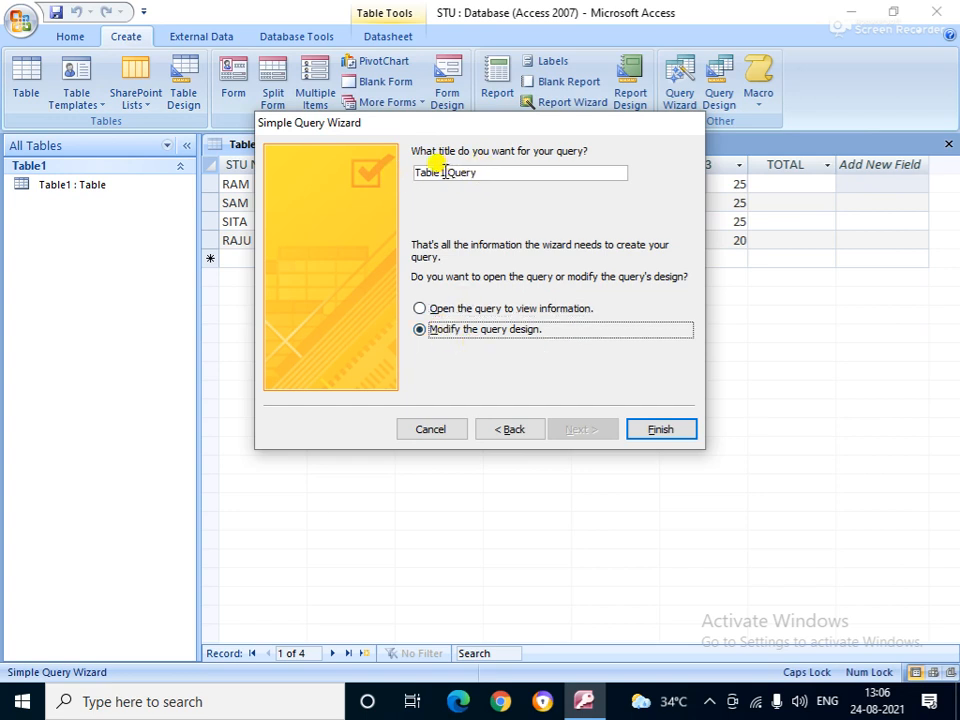
{"action": "left_click_drag", "start_coordinate": [482, 173], "coordinate": [410, 173]}
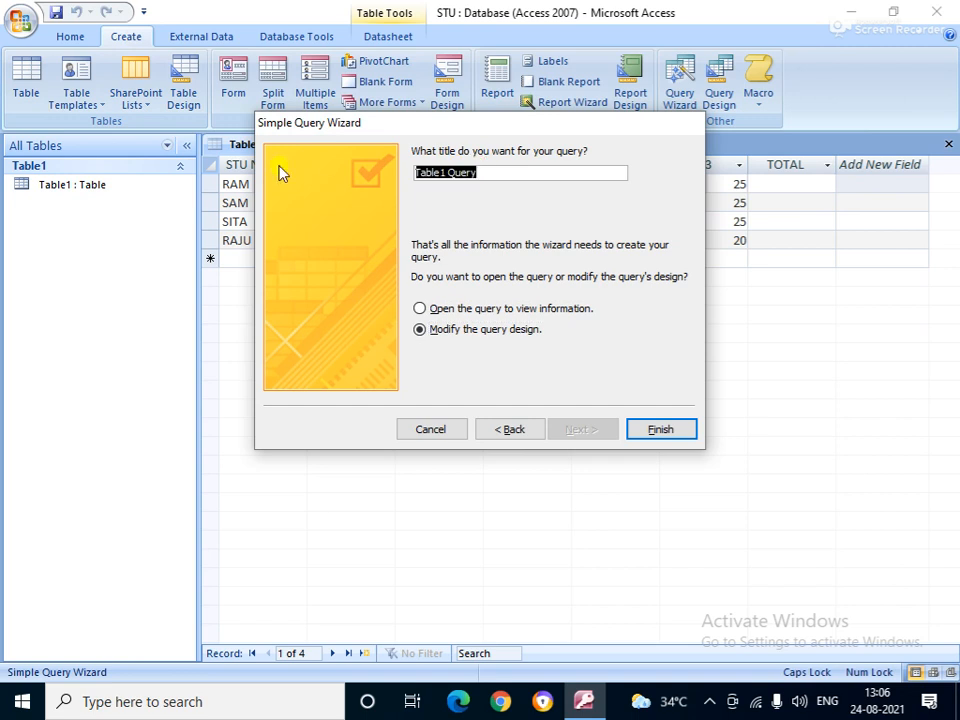
{"action": "type", "text": "TOTA"}
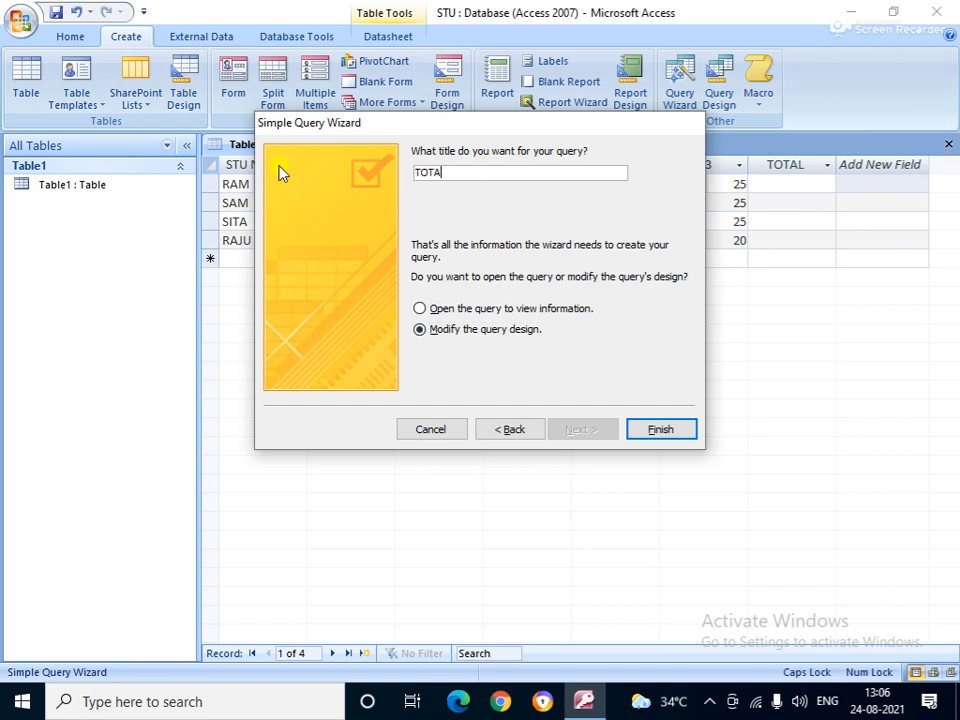
{"action": "type", "text": "L CAL"}
{"action": "left_click", "coordinate": [660, 430]}
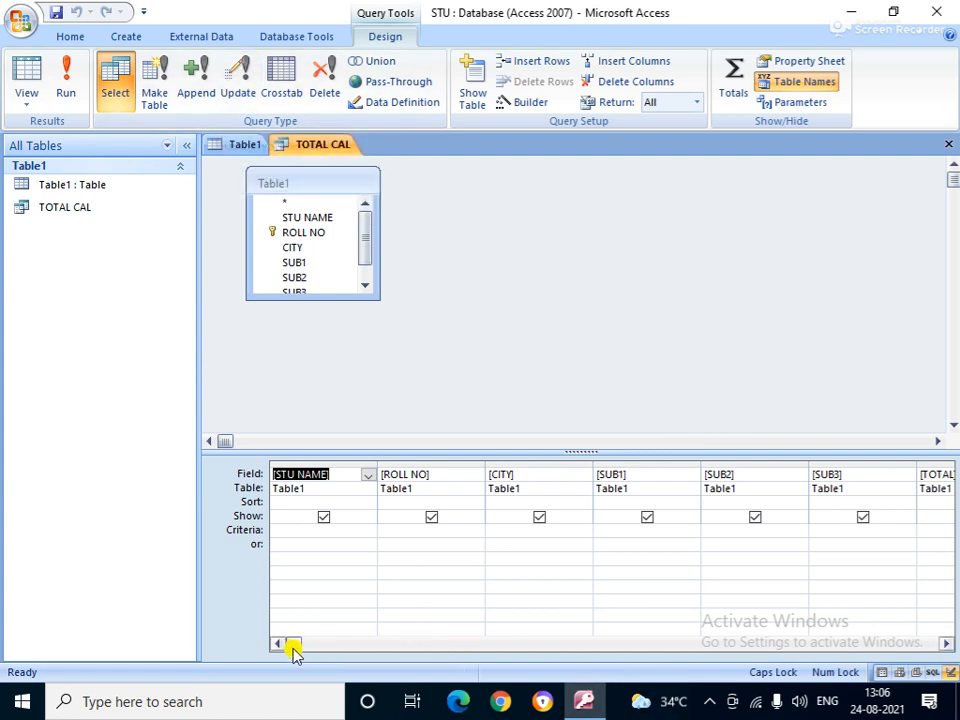
Step: Change the TOTAL CAL query's type to an Update query
{"action": "left_click", "coordinate": [945, 646]}
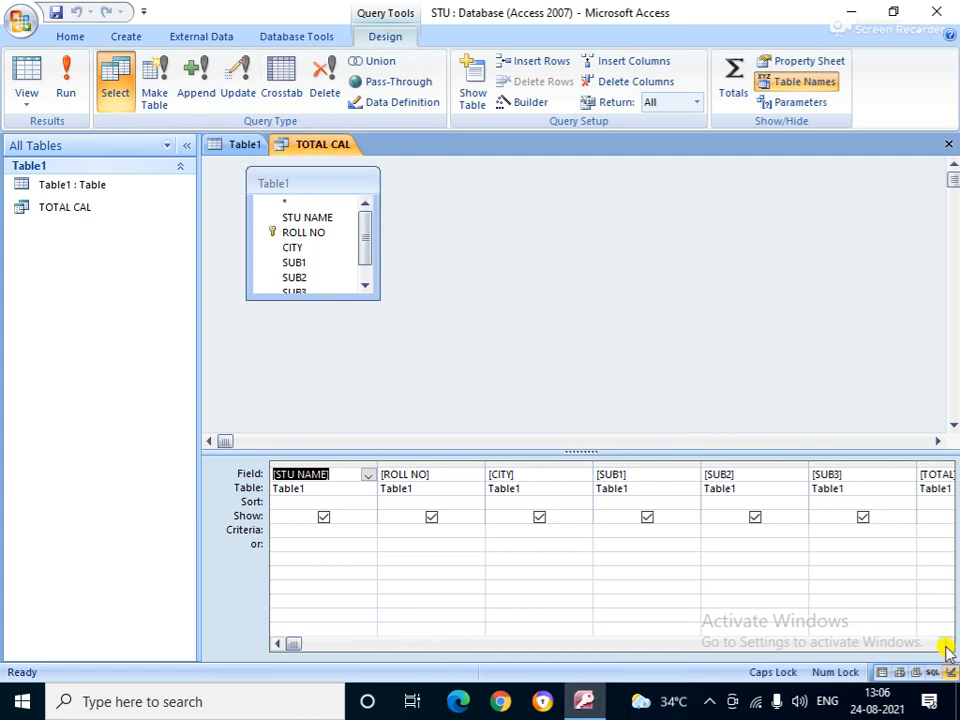
{"action": "left_click", "coordinate": [945, 646]}
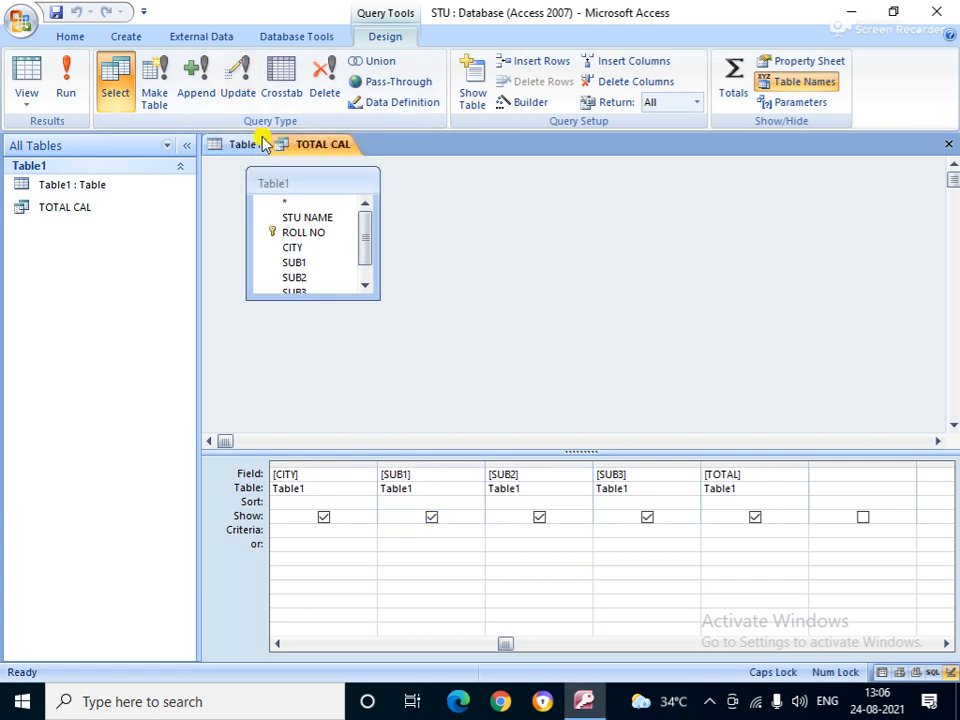
{"action": "left_click", "coordinate": [240, 74]}
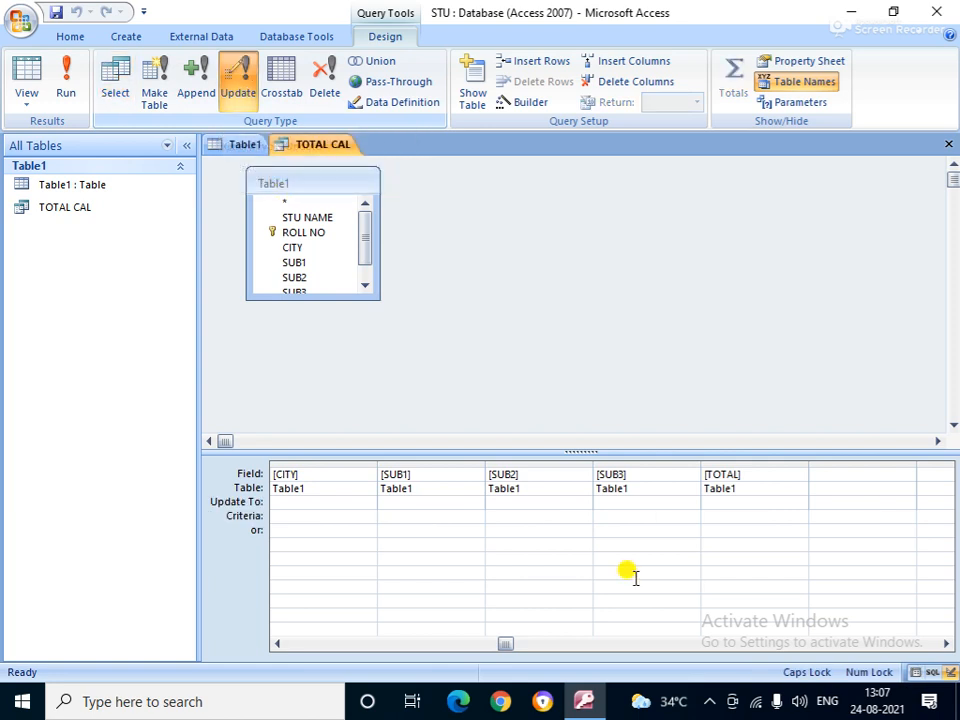
Step: Set the TOTAL field to update to [SUB1]+[SUB2]+[SUB3] and widen its column to fit the expression
{"action": "left_click", "coordinate": [708, 500]}
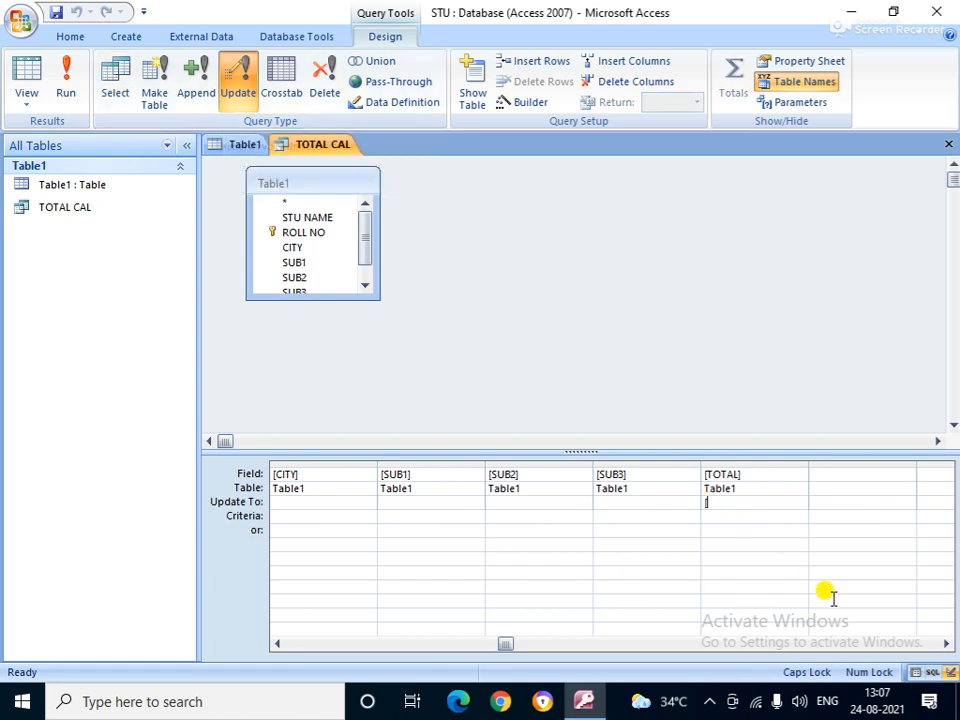
{"action": "type", "text": "[SUB1]+[SUB2]+[SUB3"}
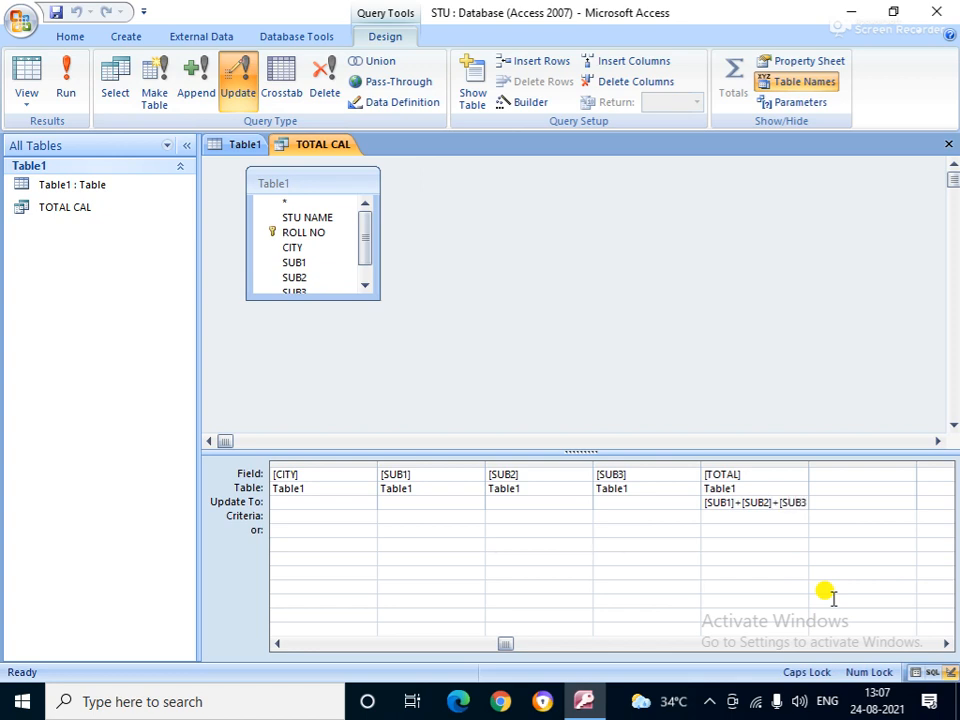
{"action": "type", "text": "]"}
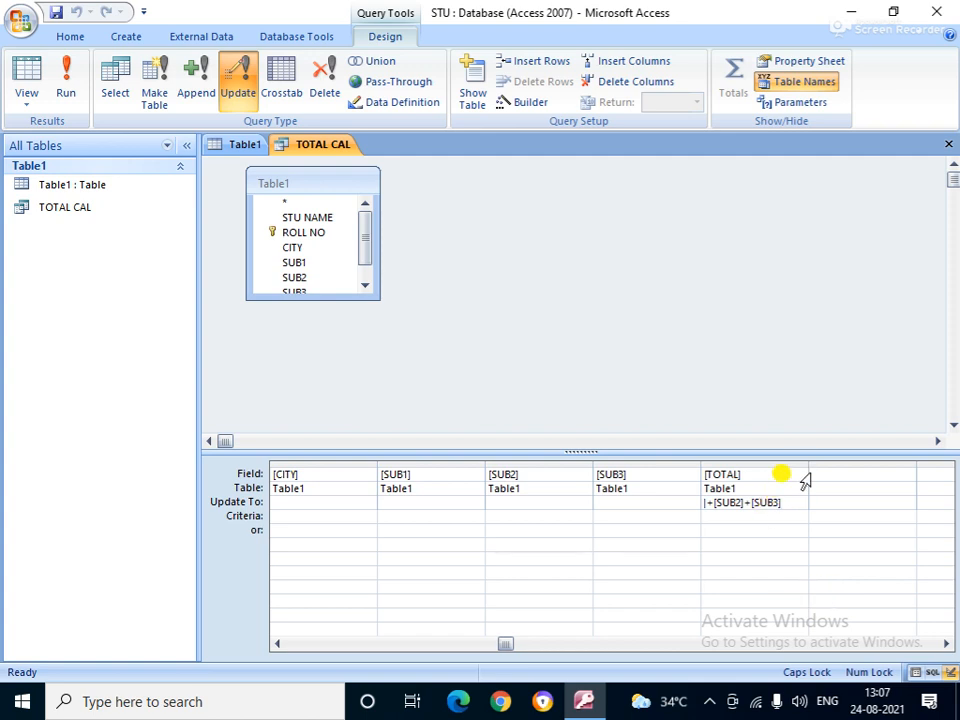
{"action": "left_click_drag", "start_coordinate": [807, 461], "coordinate": [868, 463]}
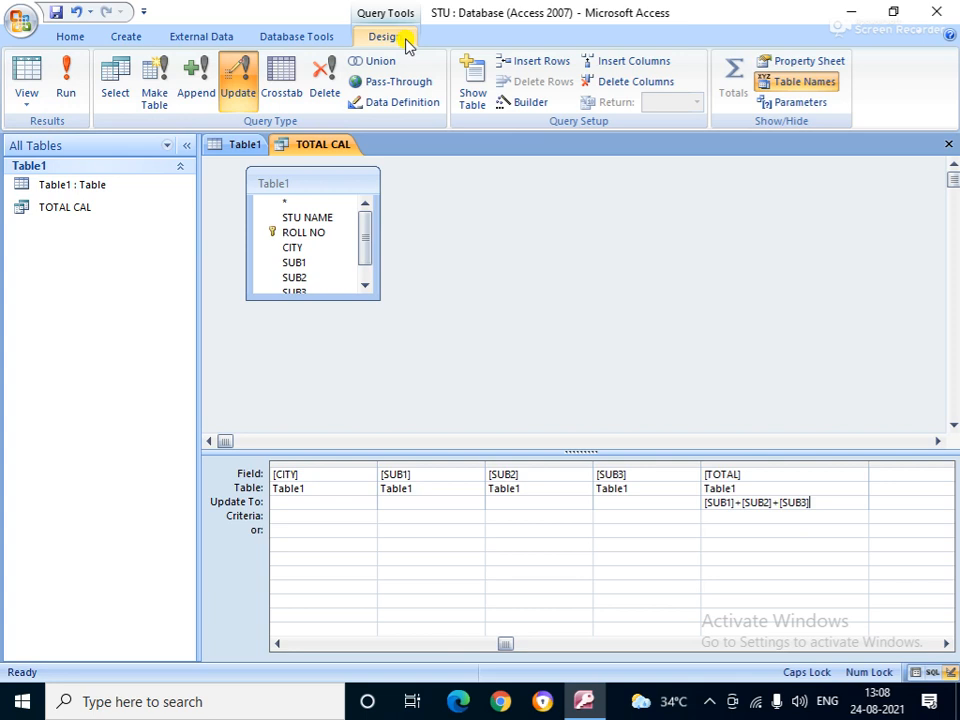
Step: Run the update query, accept the record update and view the totals in Table1
{"action": "left_click", "coordinate": [64, 74]}
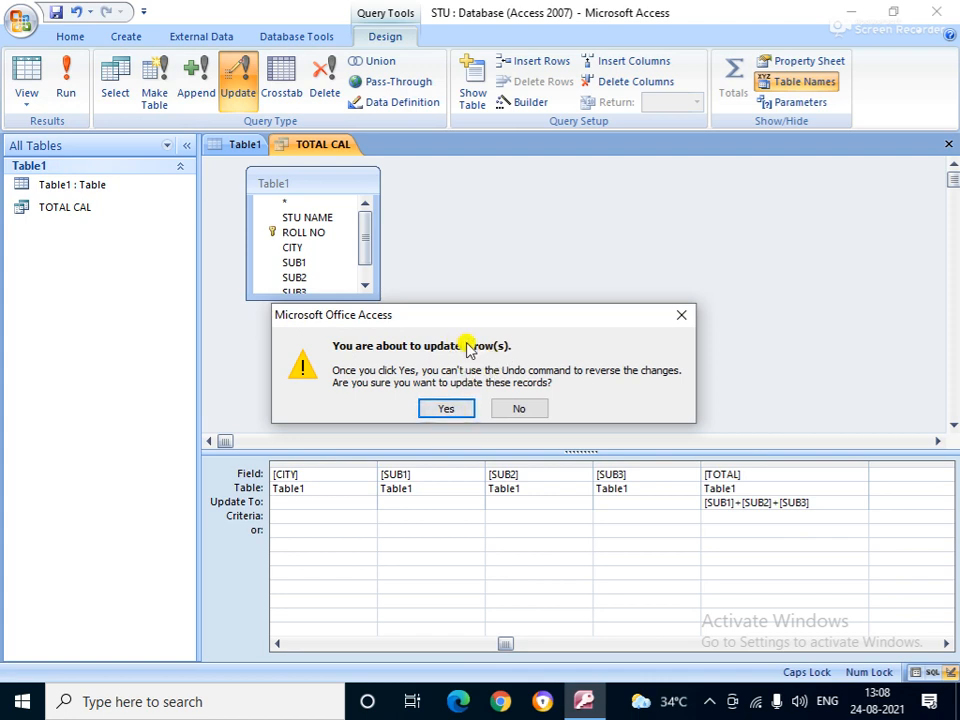
{"action": "left_click", "coordinate": [442, 410]}
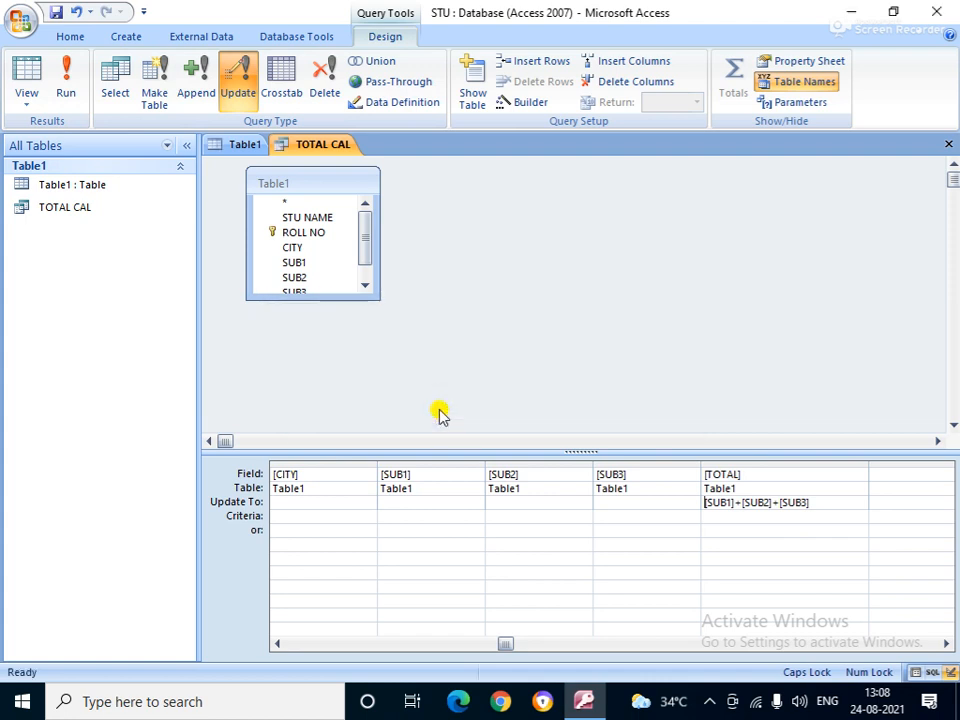
{"action": "left_click", "coordinate": [227, 146]}
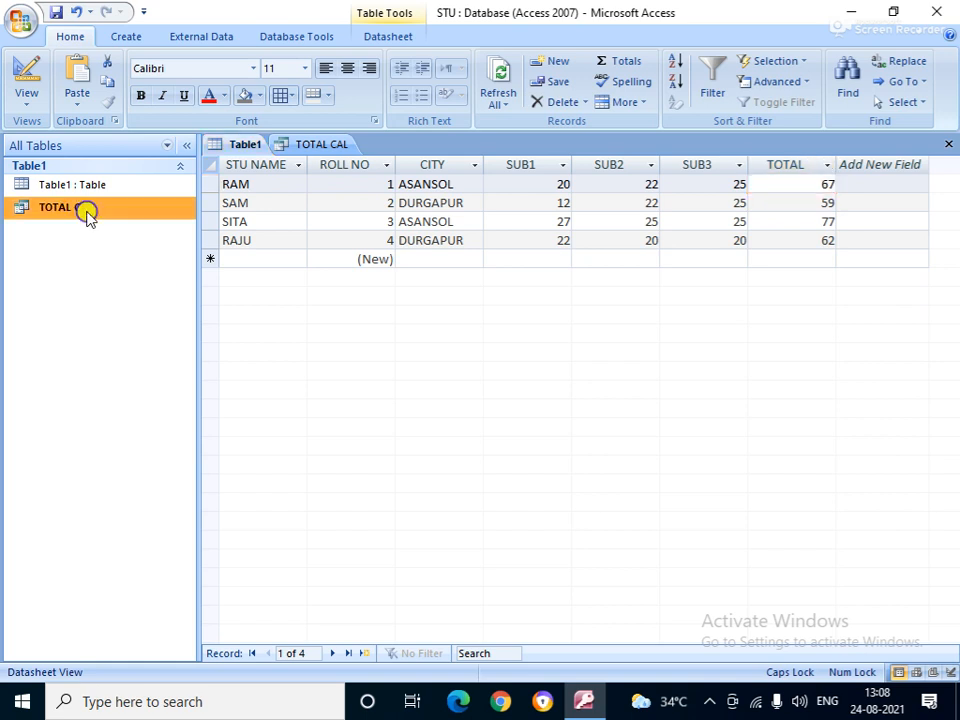
Step: Reopen the TOTAL CAL query in Design View to review its update expression
{"action": "right_click", "coordinate": [87, 215]}
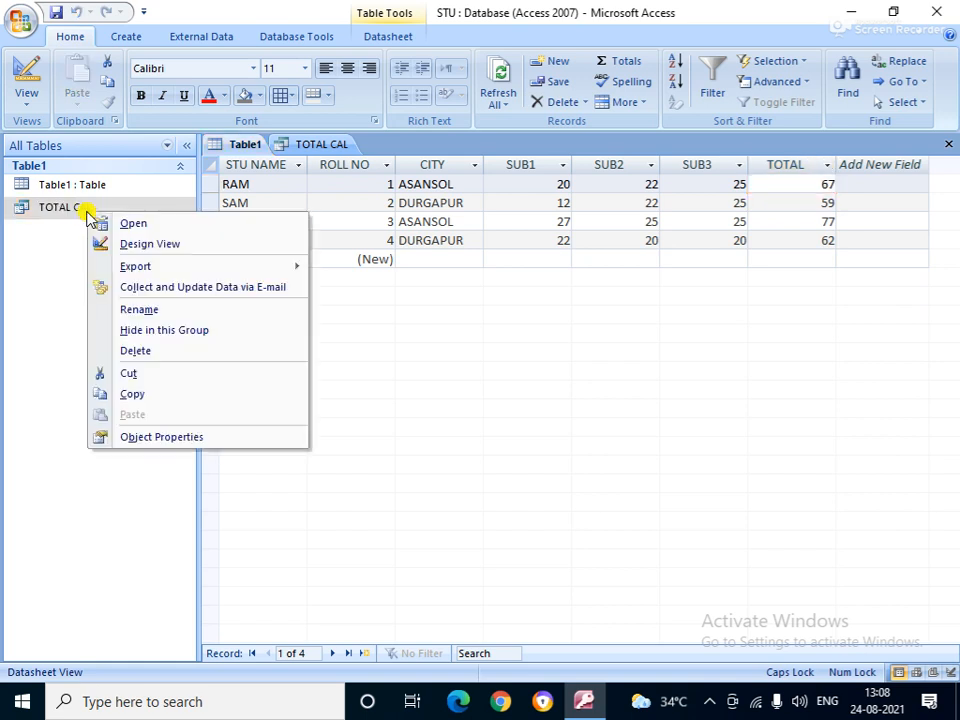
{"action": "left_click", "coordinate": [142, 250]}
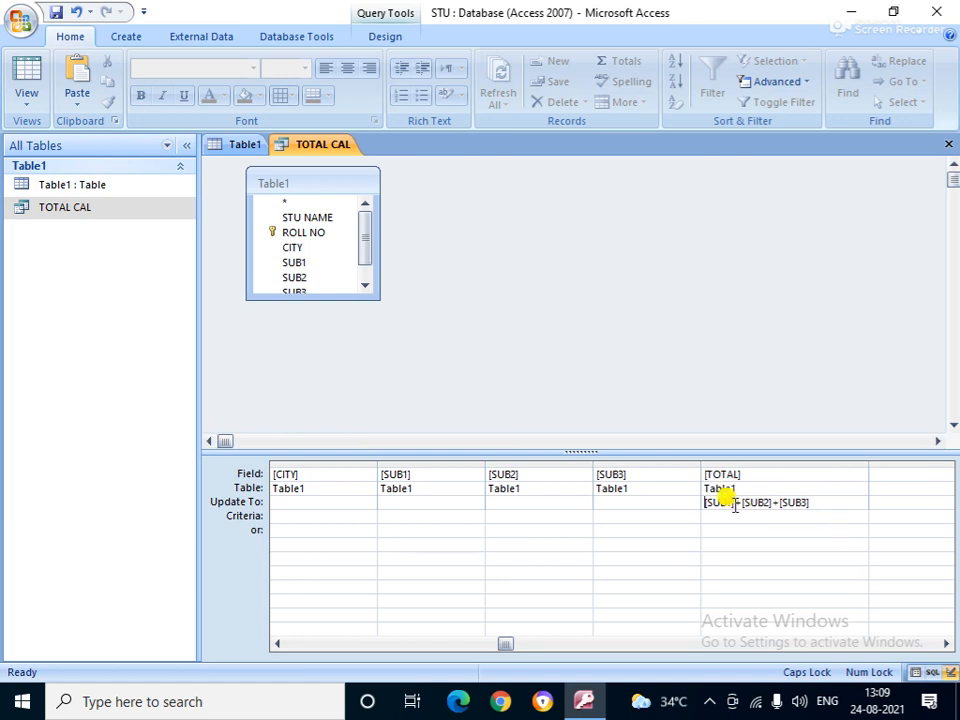
Step: Start a simple select query on Table1 with the Simple Query Wizard and include all of the table's fields
{"action": "left_click", "coordinate": [239, 143]}
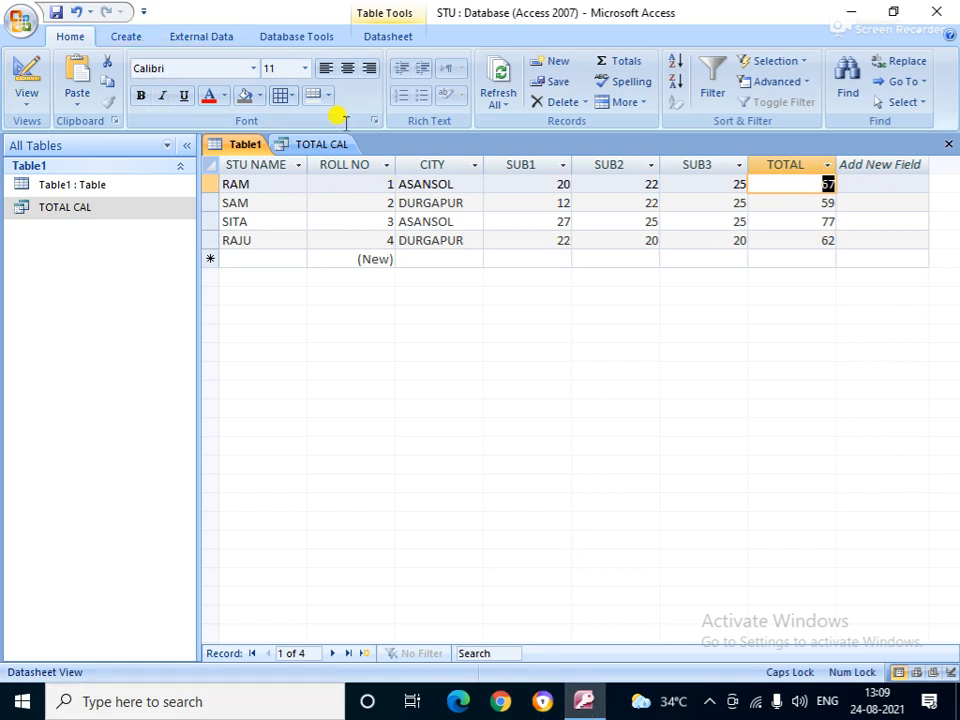
{"action": "left_click", "coordinate": [141, 38]}
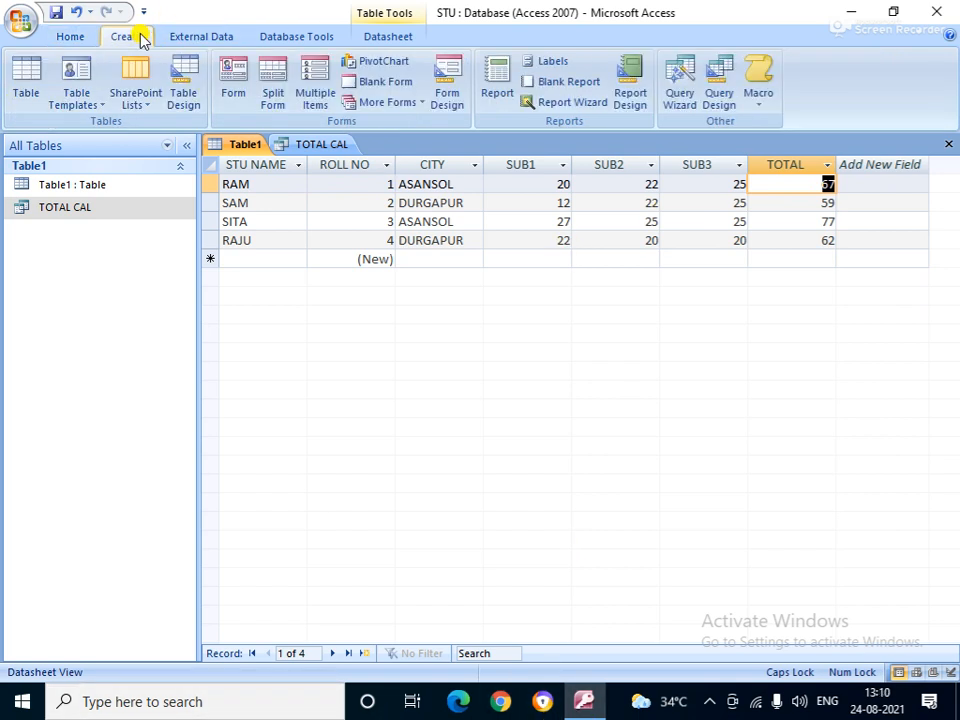
{"action": "left_click", "coordinate": [681, 92]}
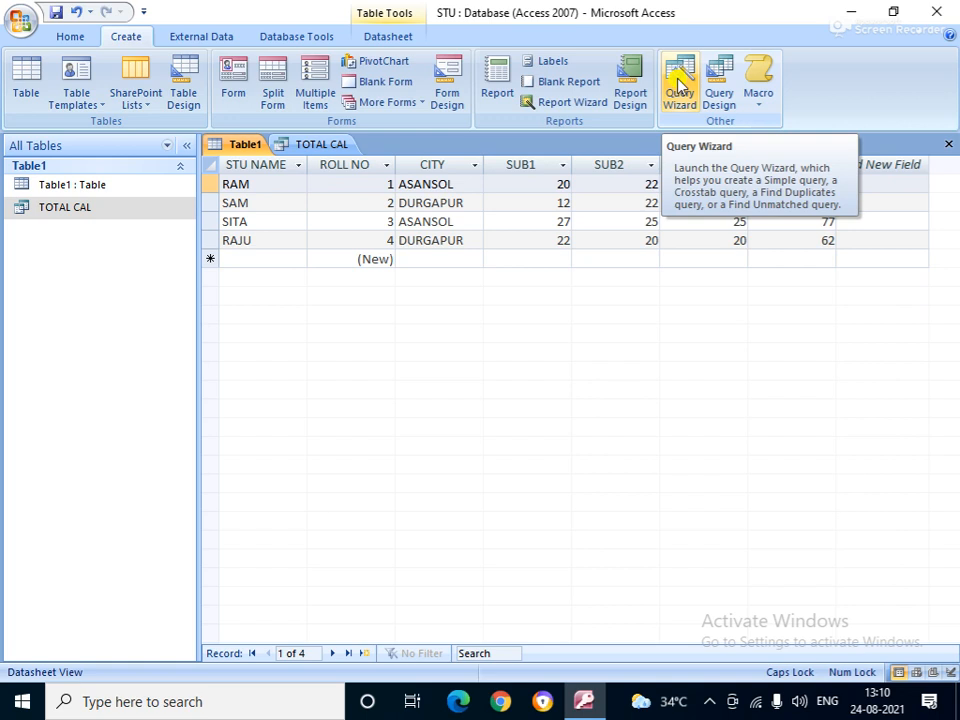
{"action": "left_click", "coordinate": [678, 85]}
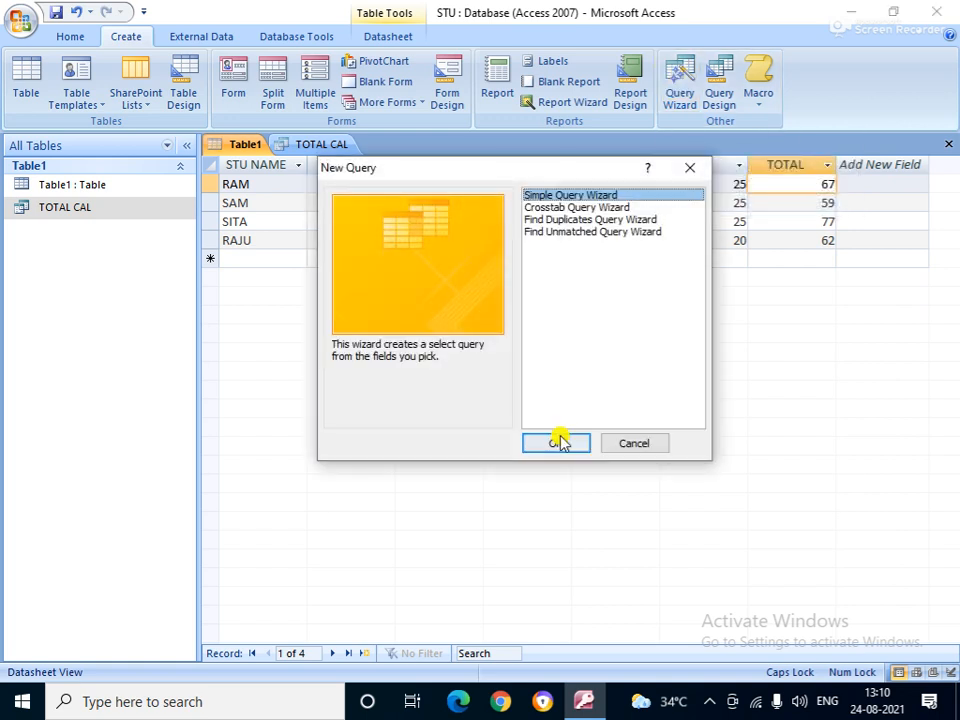
{"action": "left_click", "coordinate": [558, 442]}
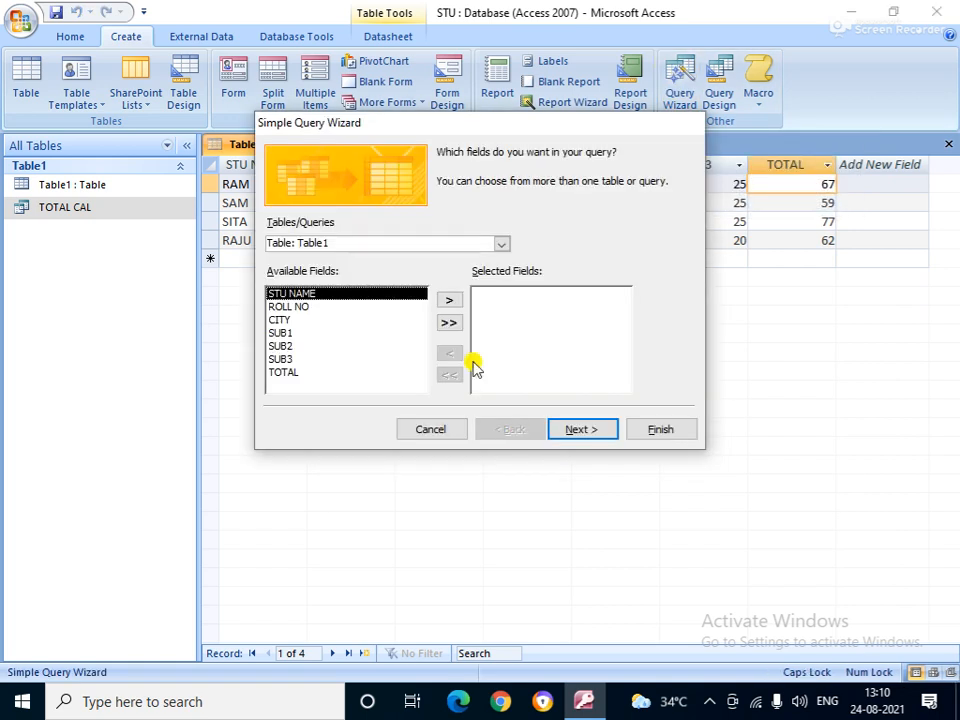
{"action": "left_click", "coordinate": [449, 322]}
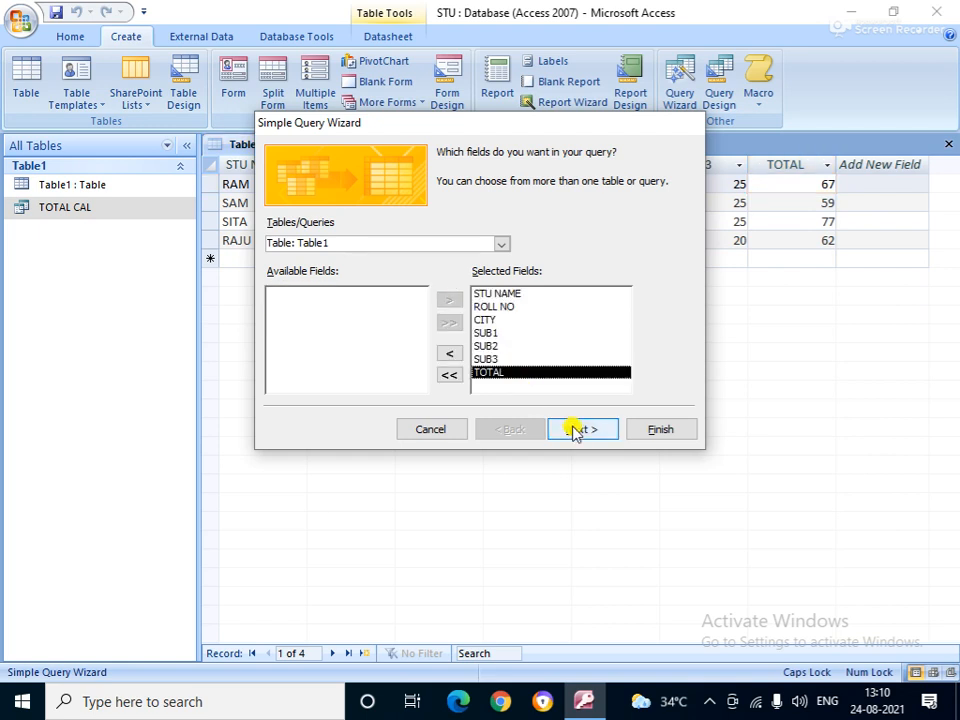
{"action": "left_click", "coordinate": [502, 243]}
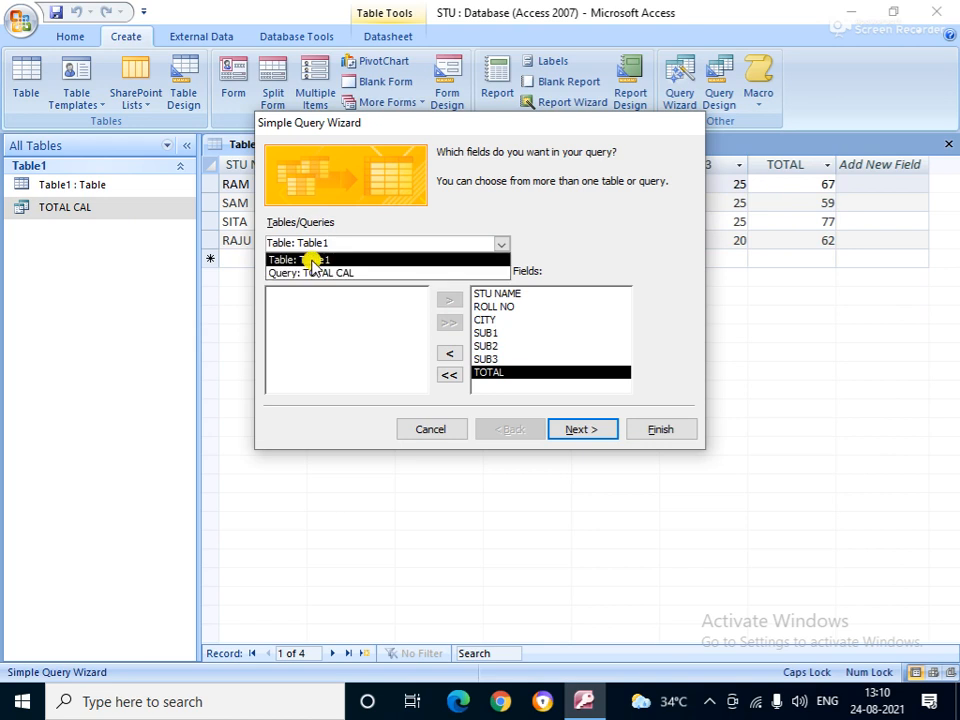
{"action": "left_click", "coordinate": [268, 259]}
{"action": "left_click", "coordinate": [582, 426]}
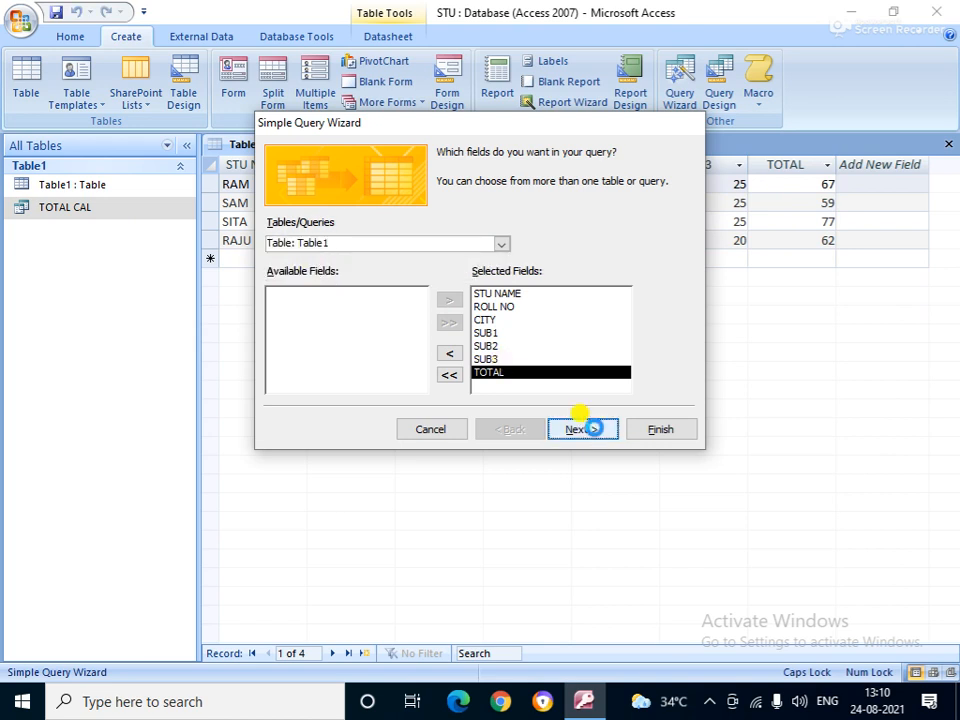
{"action": "left_click", "coordinate": [592, 430]}
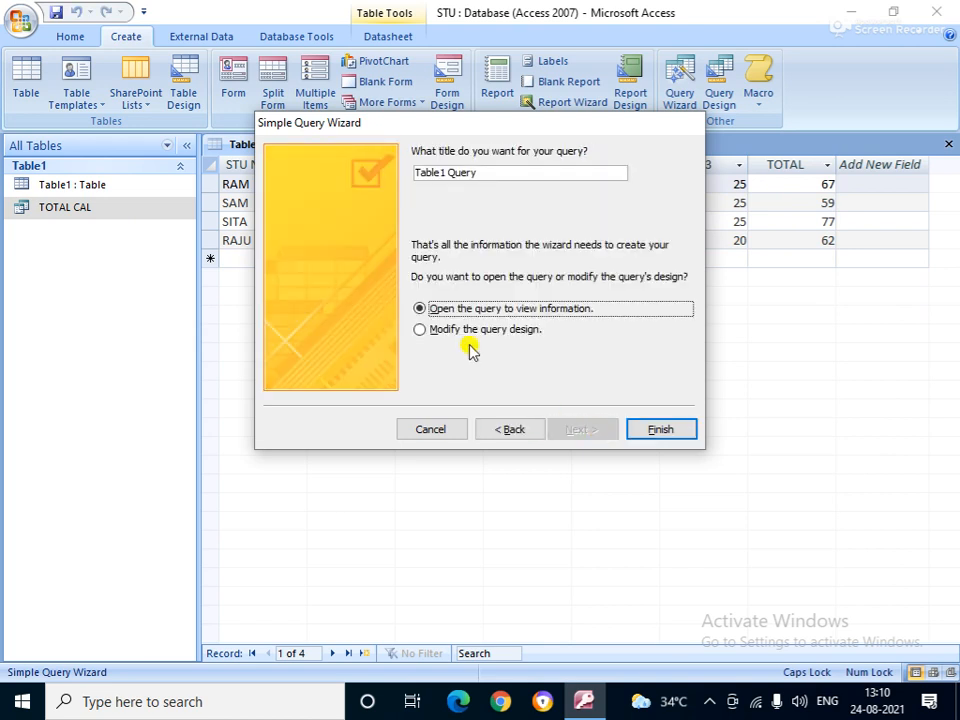
Step: Title the query CITY Query and finish the wizard with the option to modify the query design
{"action": "double_click", "coordinate": [436, 172]}
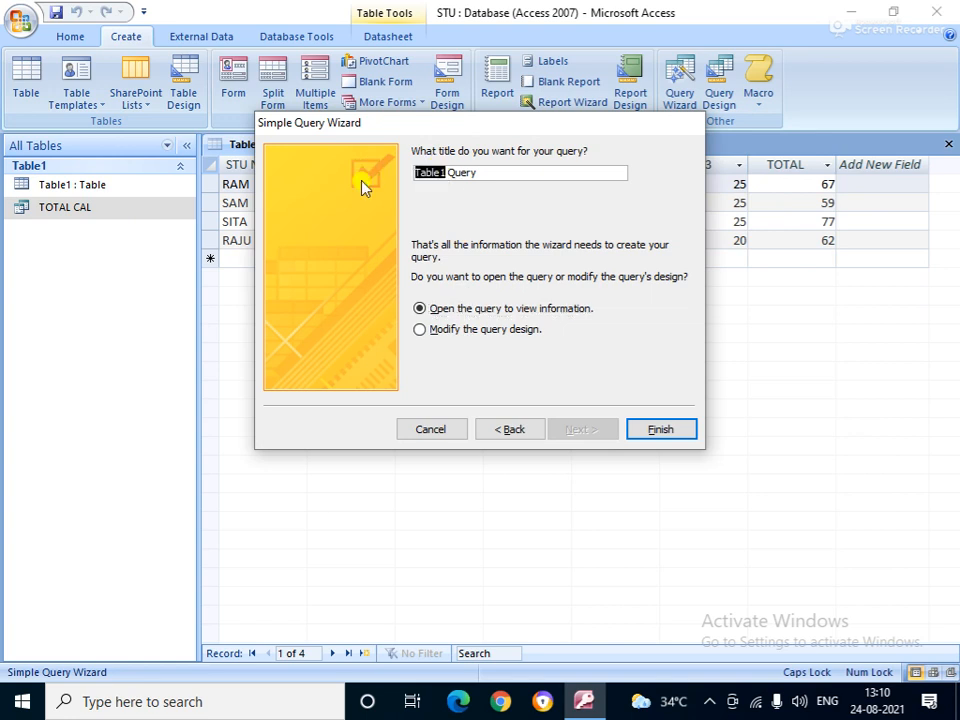
{"action": "type", "text": "CITY"}
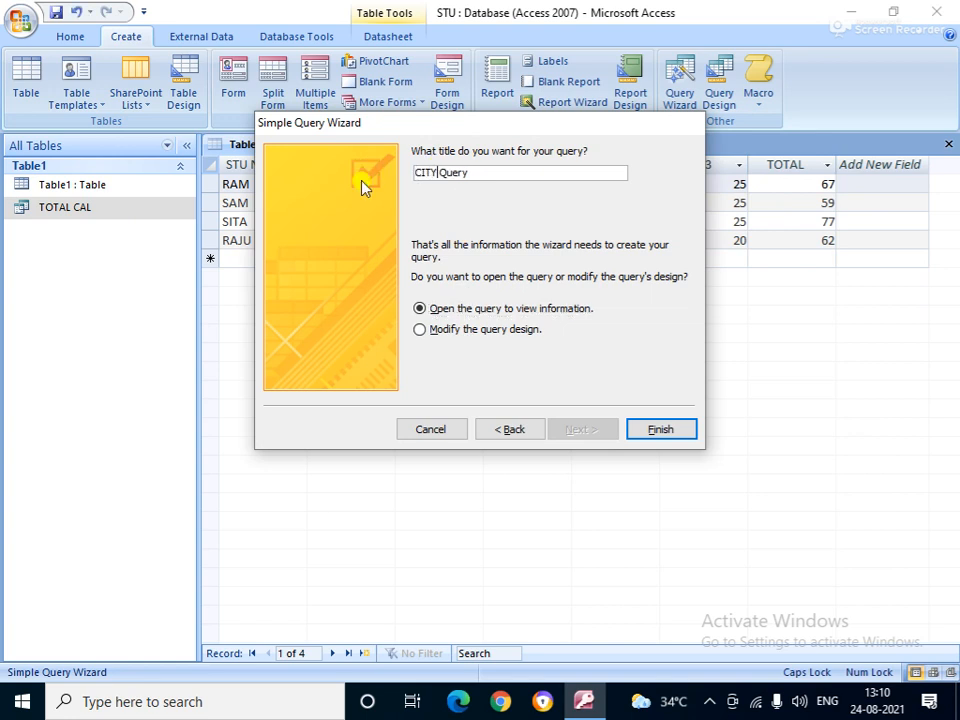
{"action": "left_click", "coordinate": [421, 329]}
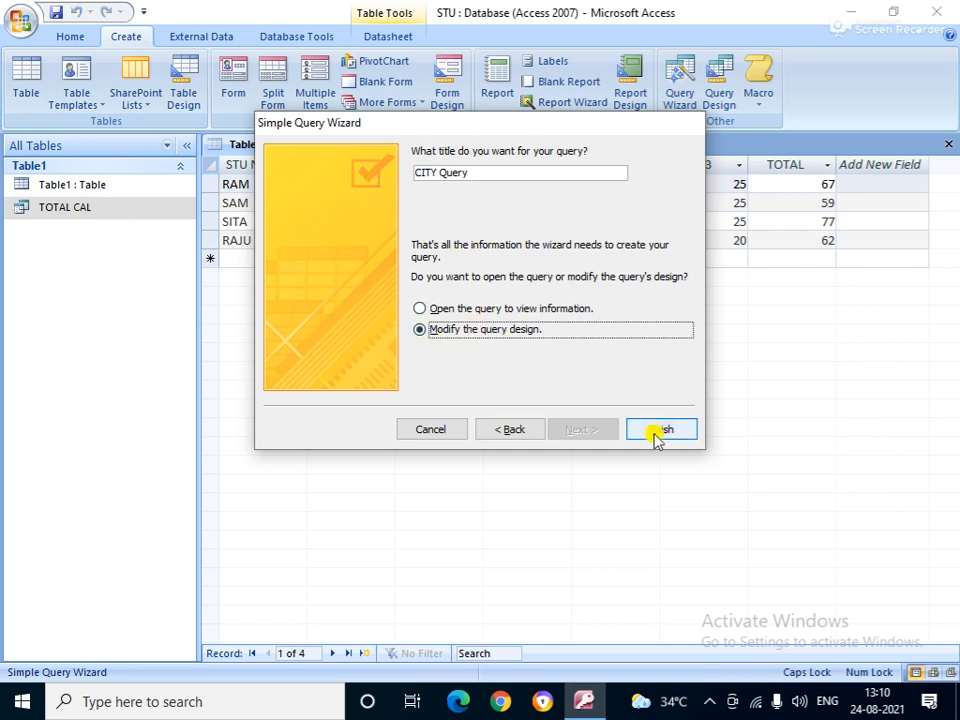
{"action": "left_click", "coordinate": [655, 429]}
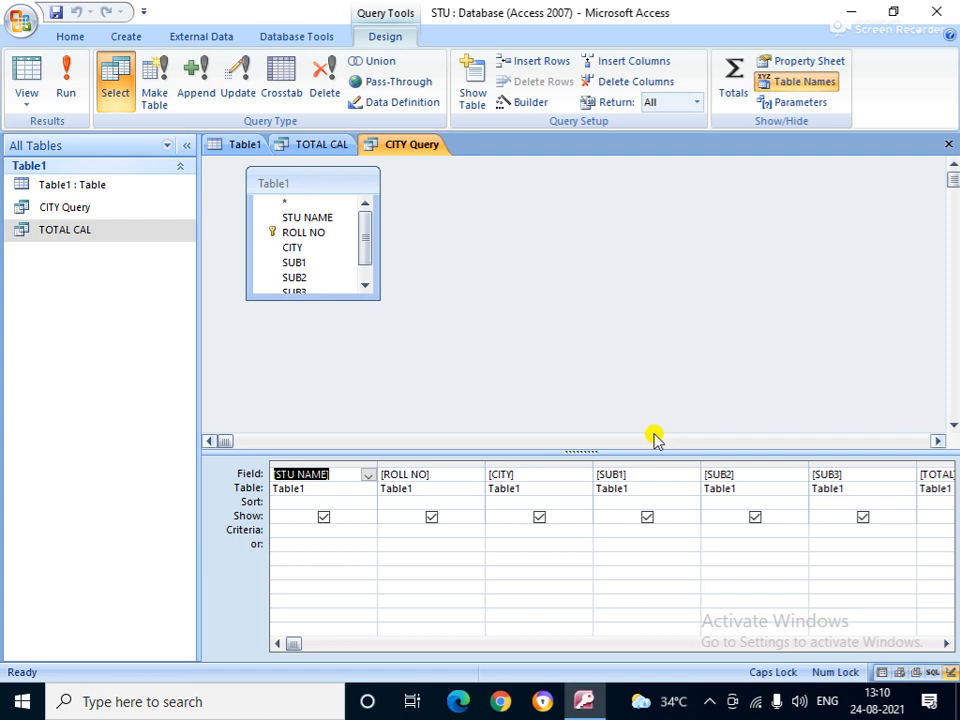
Step: Set the CITY field's criterion to match DURGAPUR and run the query
{"action": "left_click", "coordinate": [503, 529]}
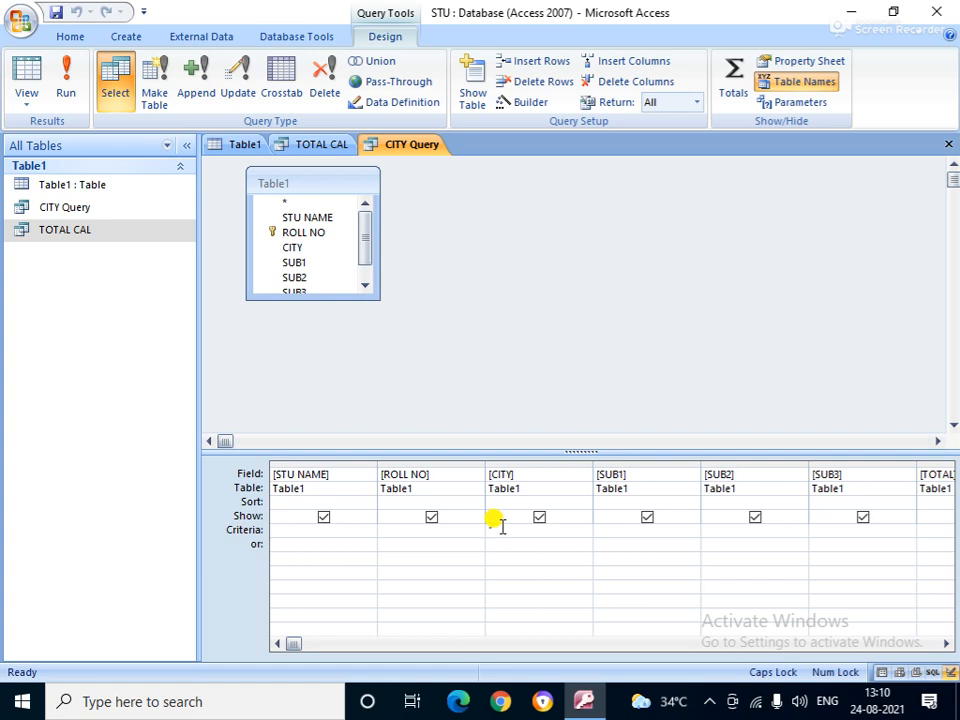
{"action": "type", "text": "\"DURGAPUR*"}
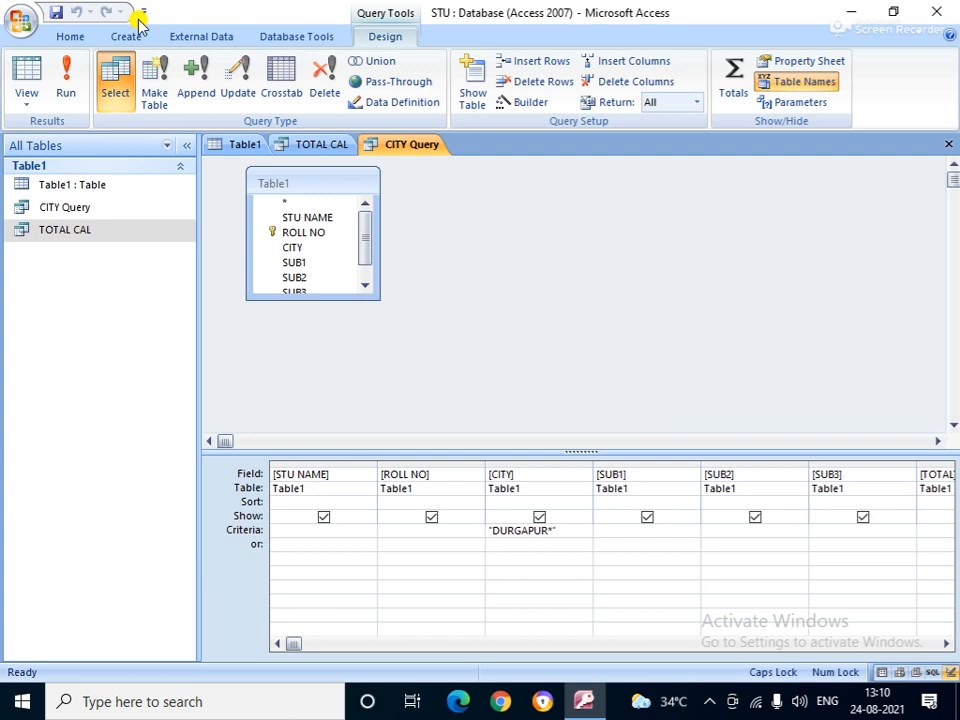
{"action": "left_click", "coordinate": [65, 88]}
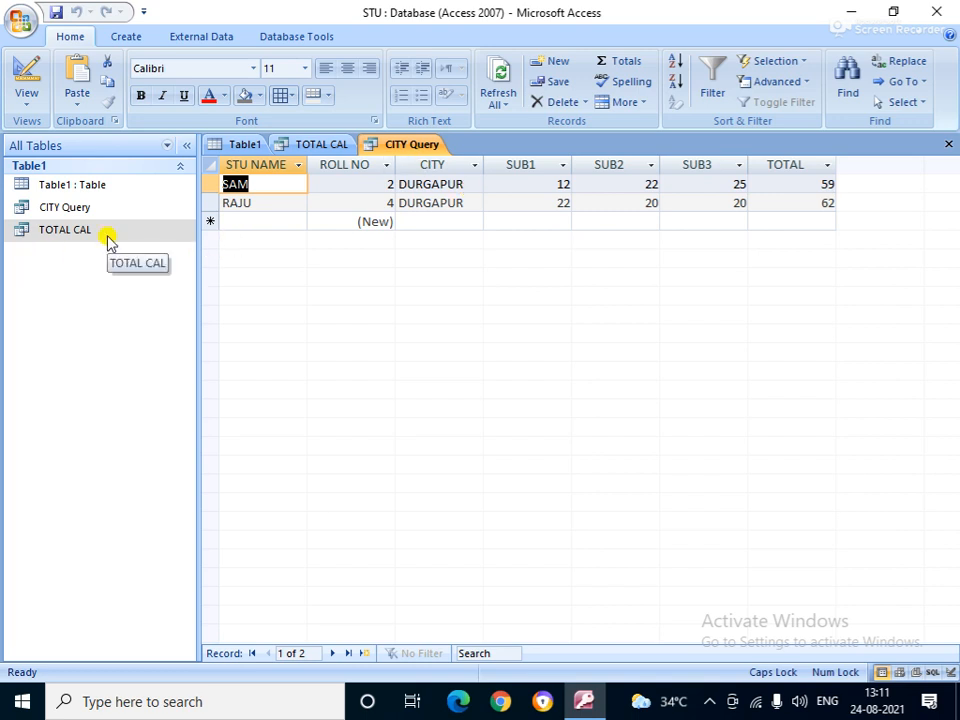
Step: Return to Table1 and start another Simple Query Wizard query that includes every field of the table
{"action": "left_click", "coordinate": [238, 145]}
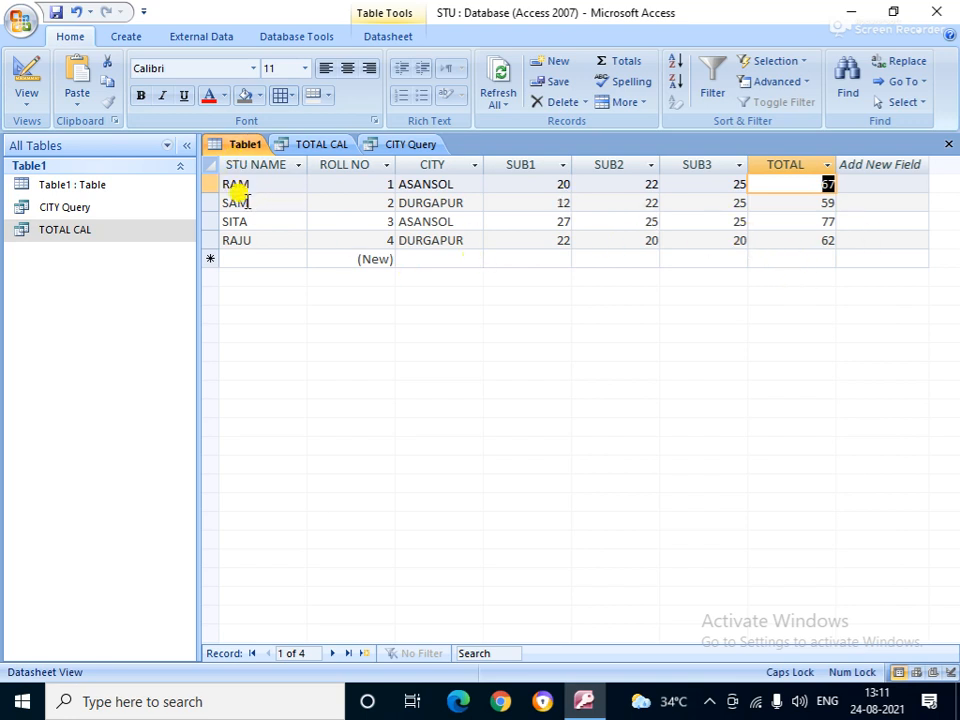
{"action": "left_click", "coordinate": [128, 36]}
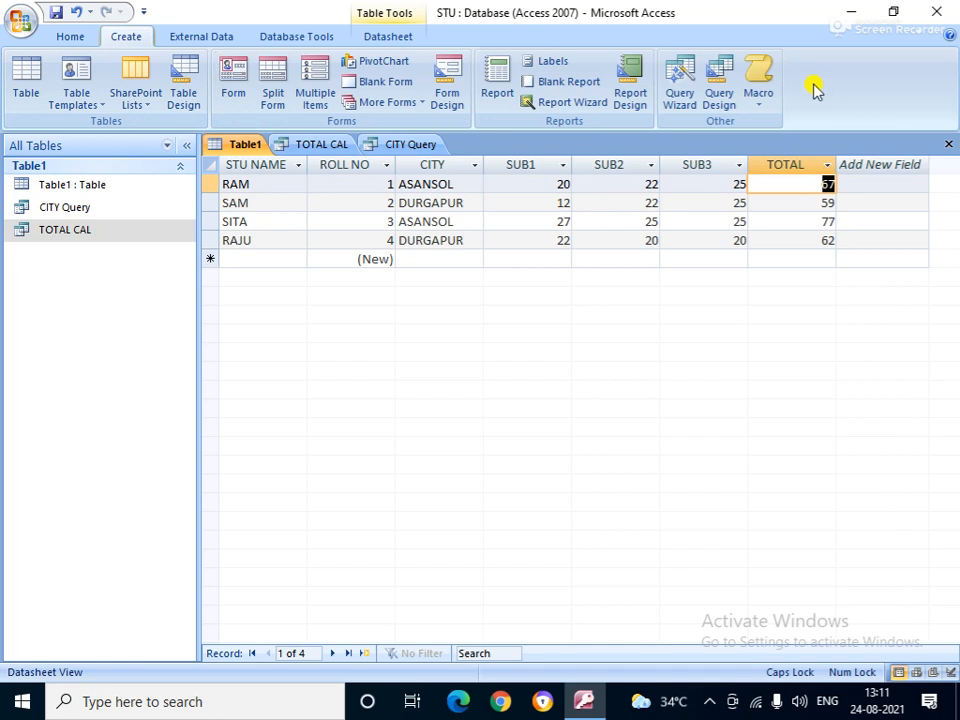
{"action": "left_click", "coordinate": [686, 76]}
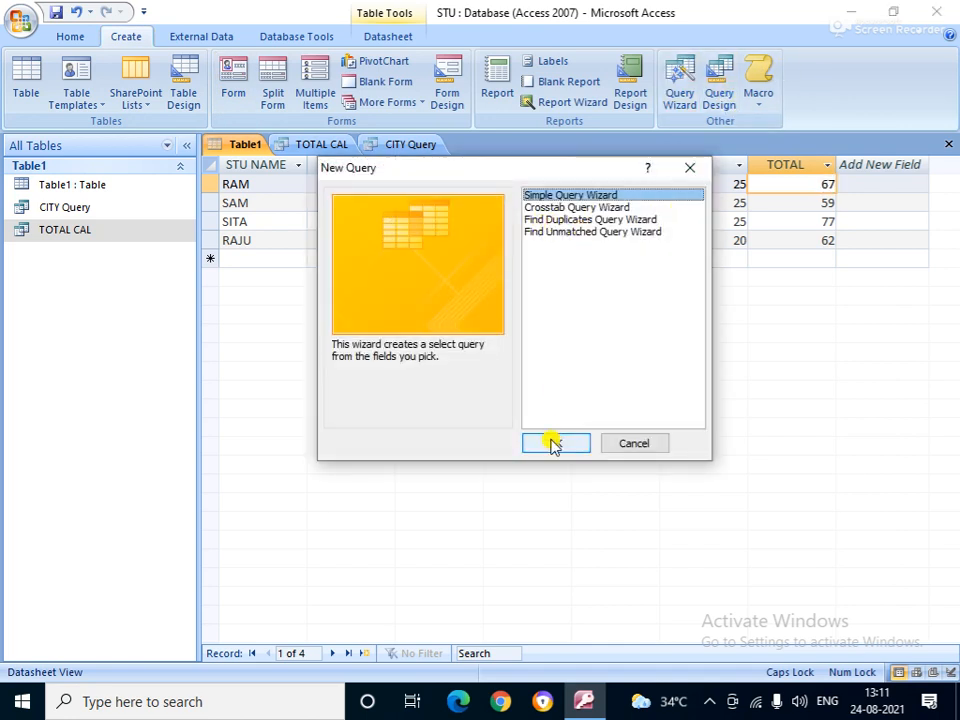
{"action": "left_click", "coordinate": [555, 444]}
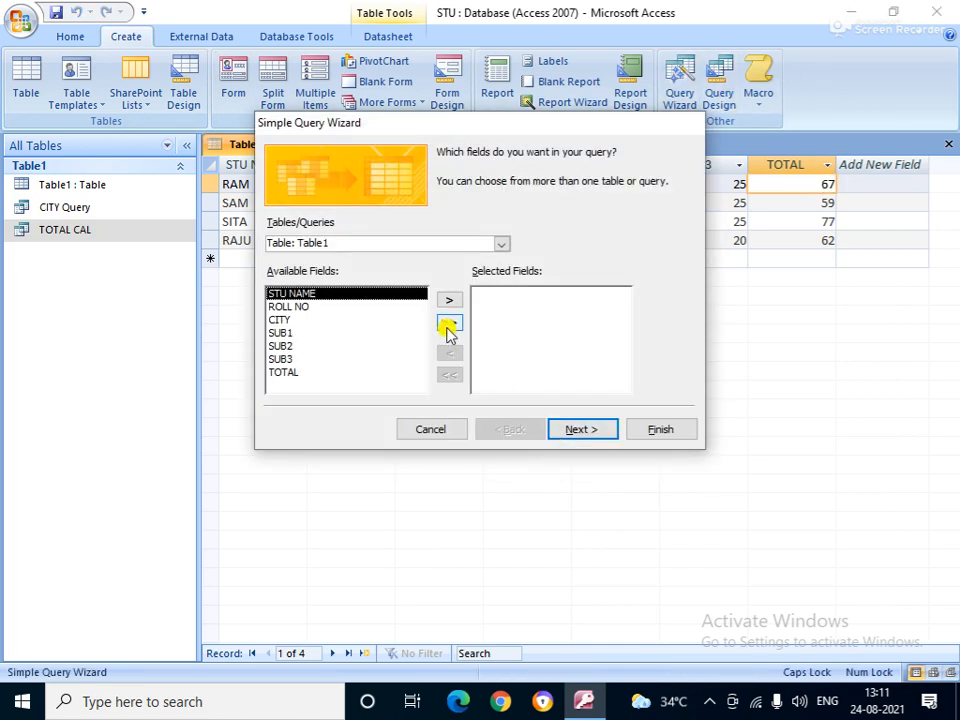
{"action": "left_click", "coordinate": [448, 327]}
{"action": "left_click", "coordinate": [610, 429]}
{"action": "left_click", "coordinate": [588, 429]}
Step: Replace Table1 in the query title with the first student's name and finish the wizard to modify the query design
{"action": "left_click", "coordinate": [452, 330]}
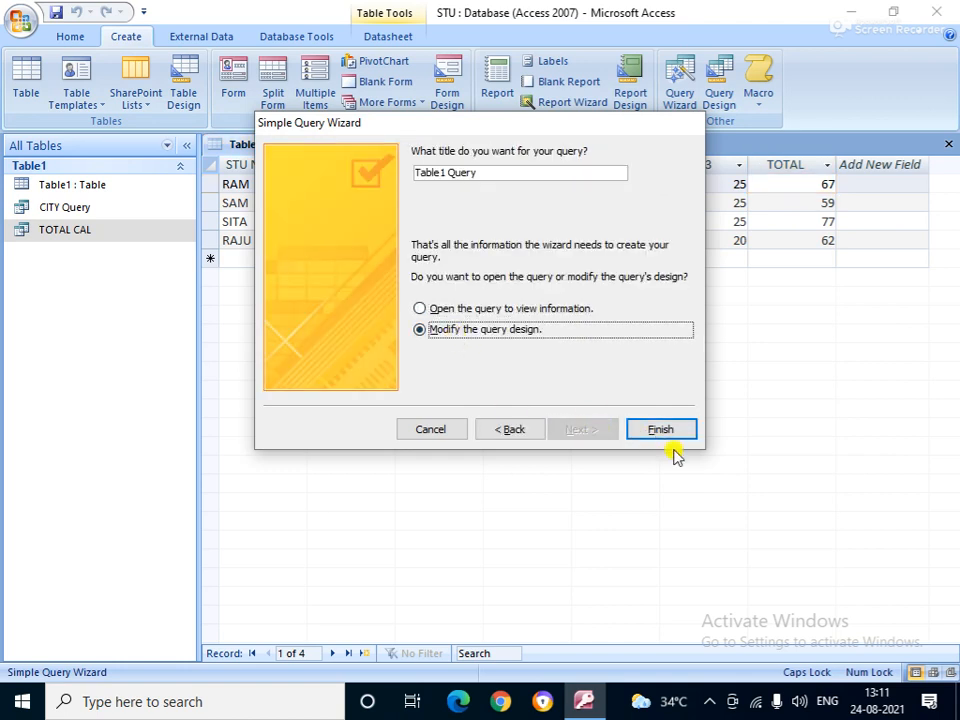
{"action": "double_click", "coordinate": [430, 172]}
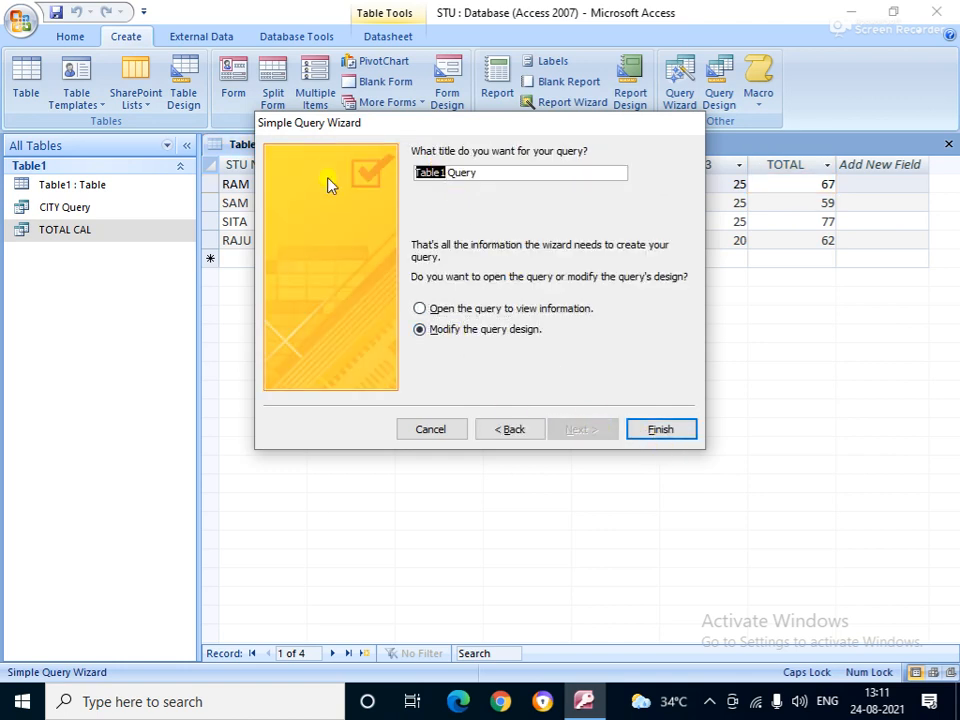
{"action": "type", "text": "RAM"}
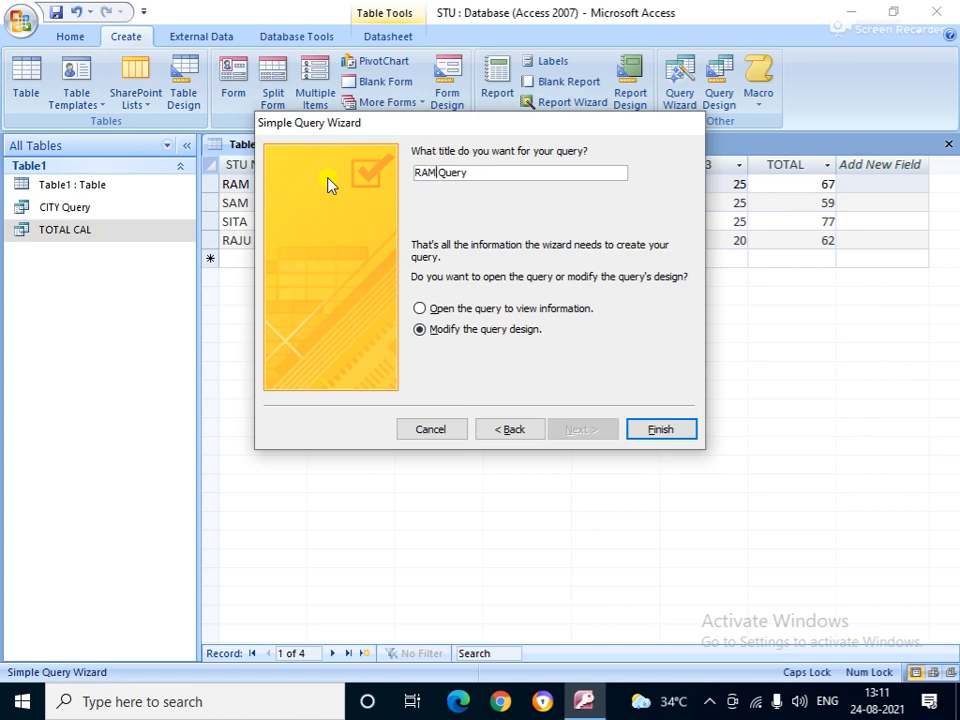
{"action": "left_click", "coordinate": [664, 428]}
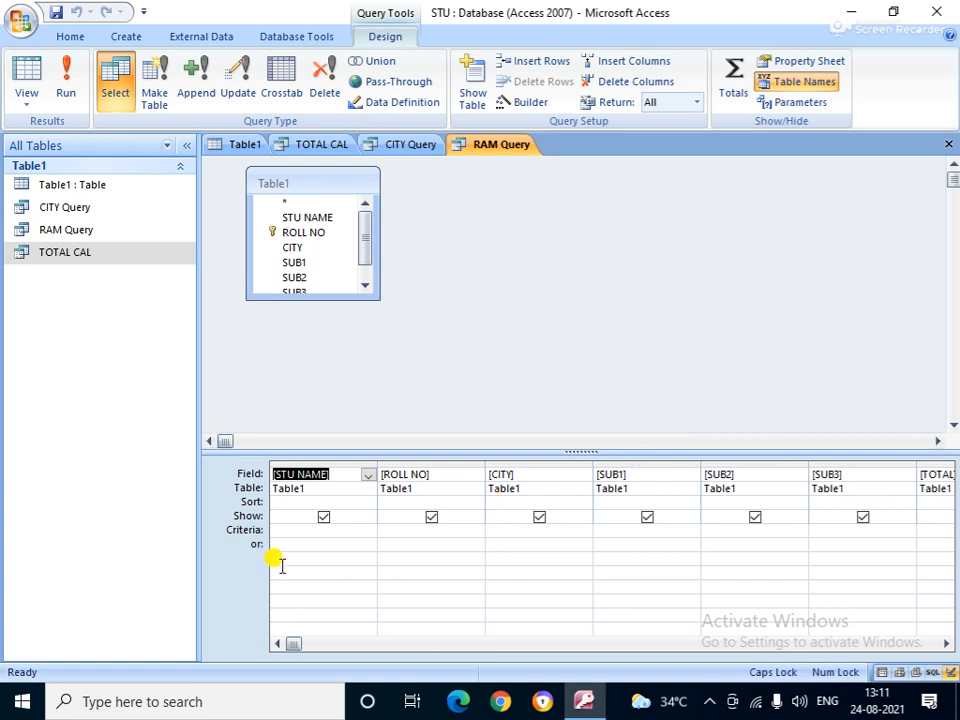
Step: Enter the first student's name as the STU NAME criterion and run the query
{"action": "left_click", "coordinate": [283, 531]}
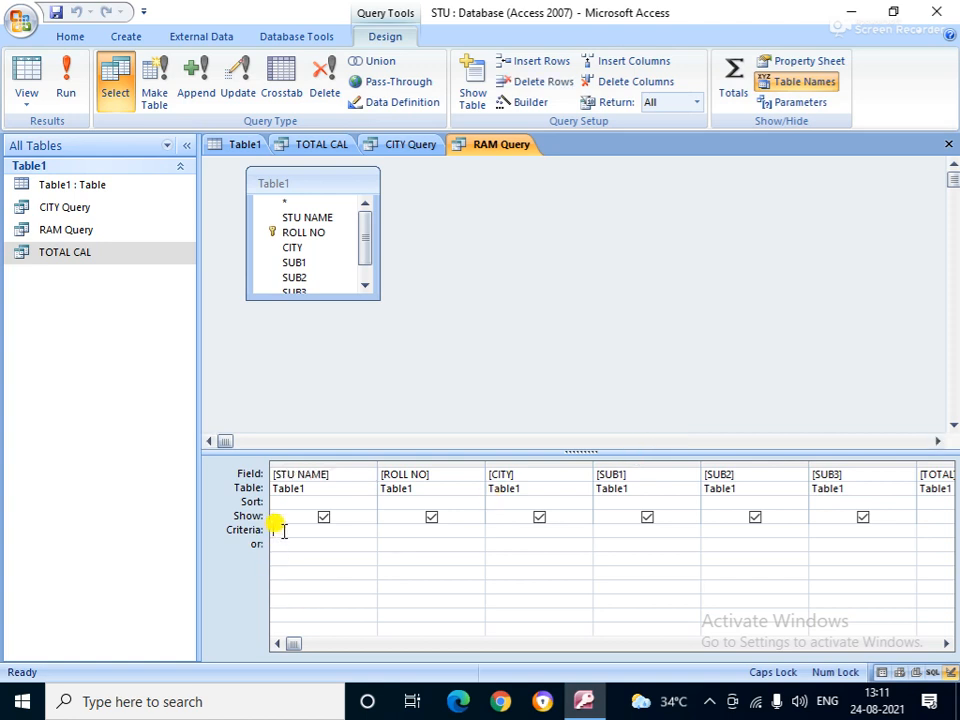
{"action": "type", "text": "RAMN"}
{"action": "left_click", "coordinate": [65, 84]}
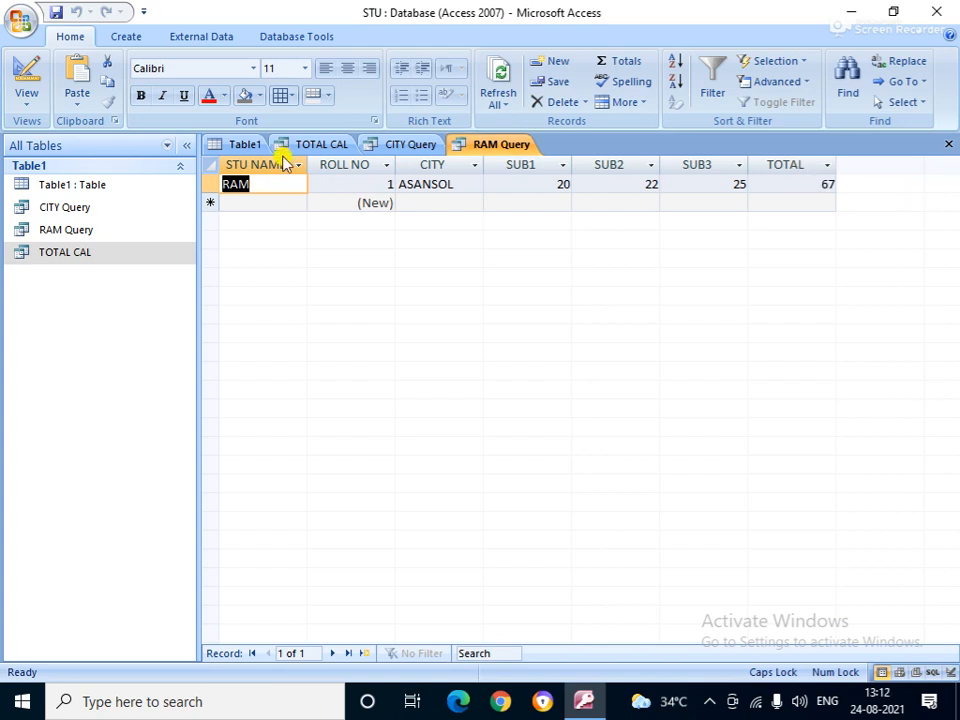
Step: Switch back to the Table1 datasheet to view all the student records
{"action": "left_click", "coordinate": [245, 146]}
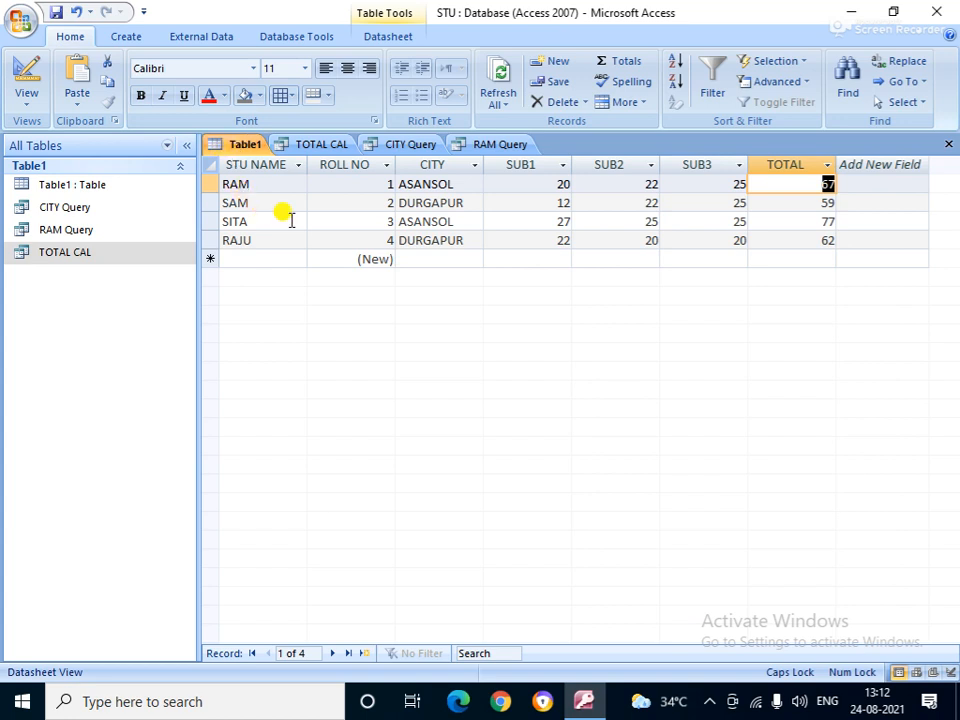
{"action": "left_click", "coordinate": [132, 36]}
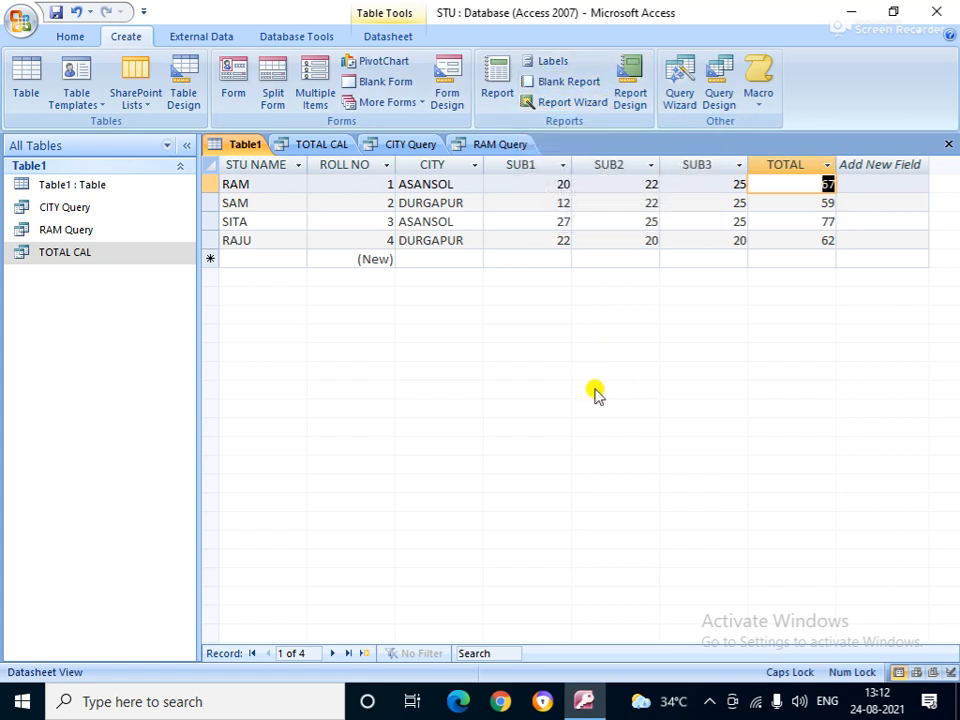
{"action": "key", "text": "alt+Tab"}
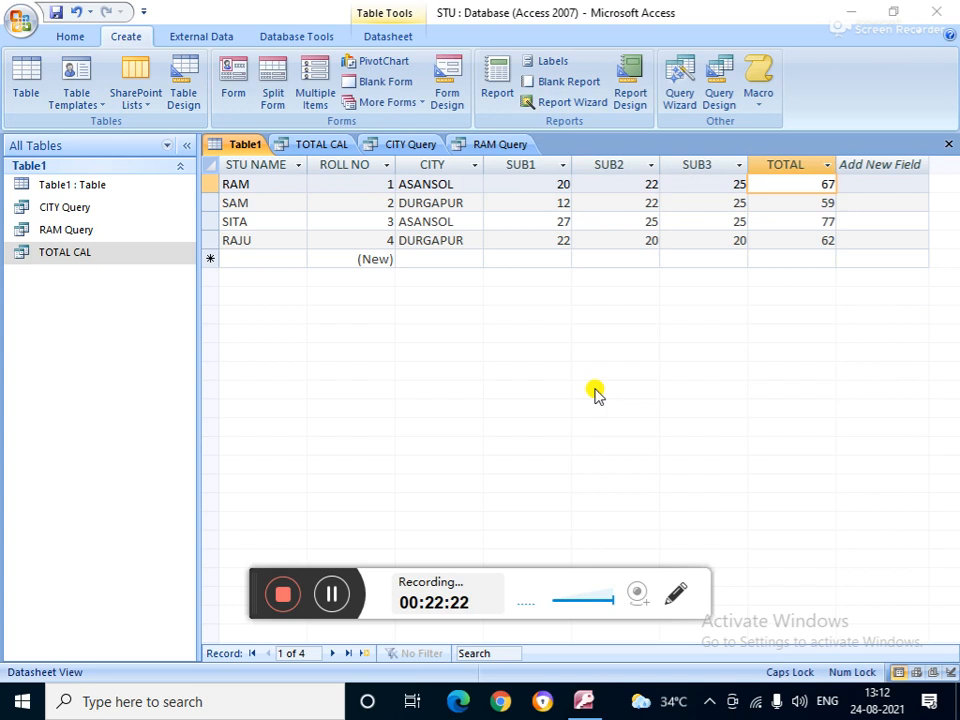